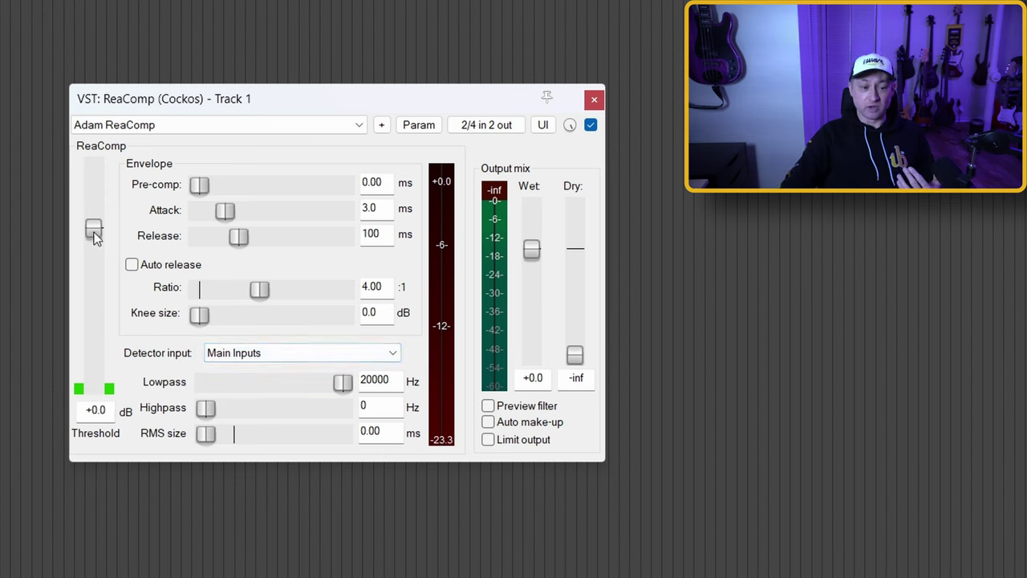
# - Lower ReaComp's threshold to -12.5 dB
pyautogui.moveTo(94, 235); pyautogui.dragTo(98, 290)
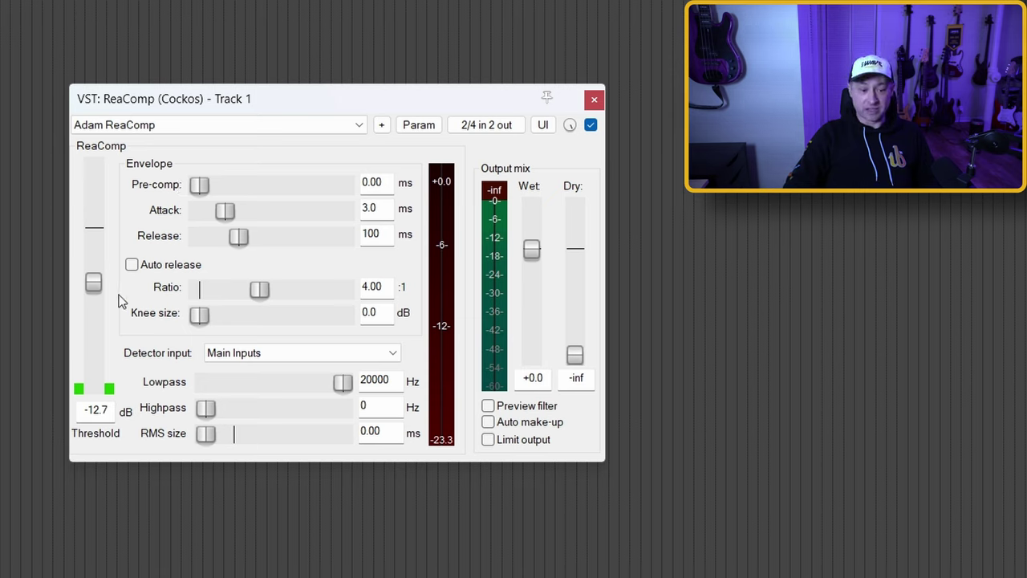
pyautogui.moveTo(95, 292); pyautogui.dragTo(94, 290)
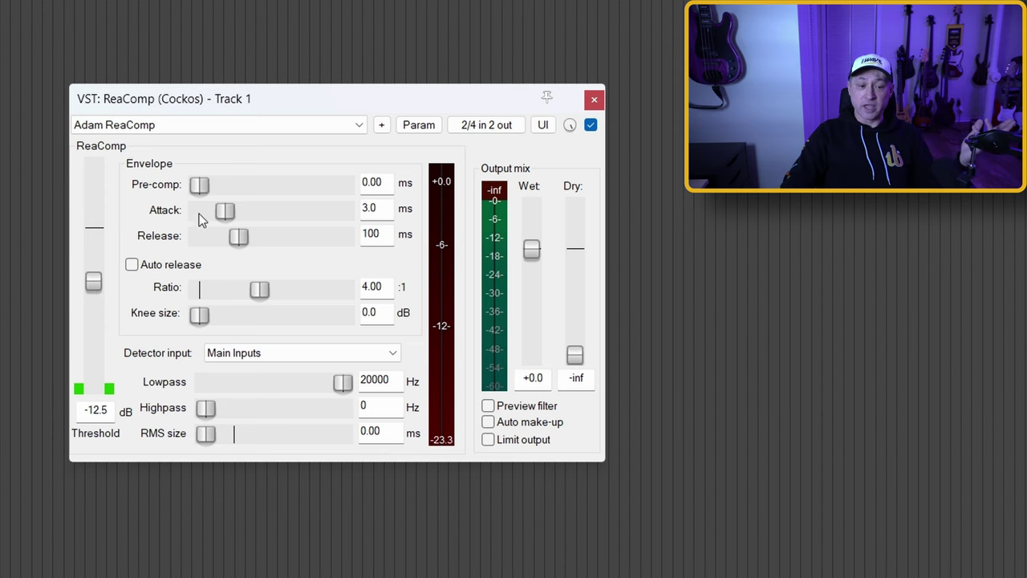
# - Try a pre-comp of 2.7 ms and an attack of 11.6 ms, restoring them to 0 ms and 3.0 ms
pyautogui.moveTo(203, 197); pyautogui.dragTo(236, 202)
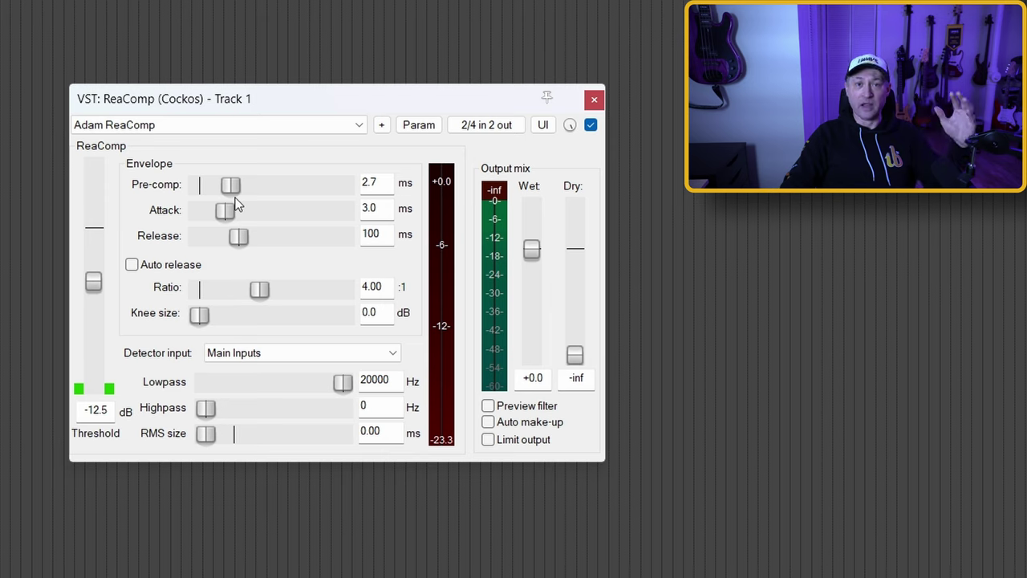
pyautogui.moveTo(245, 193); pyautogui.dragTo(175, 207)
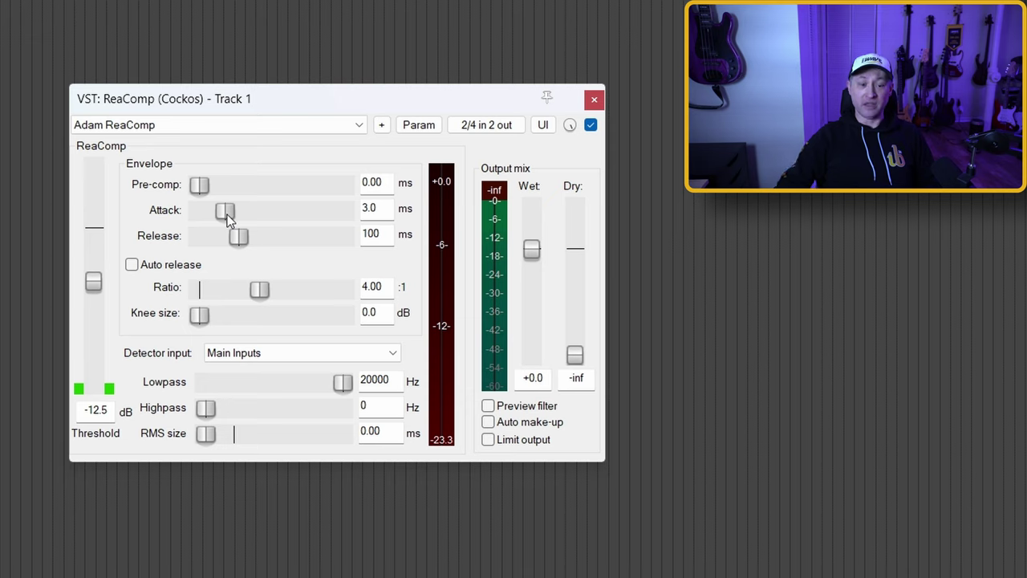
pyautogui.moveTo(227, 214); pyautogui.dragTo(244, 216)
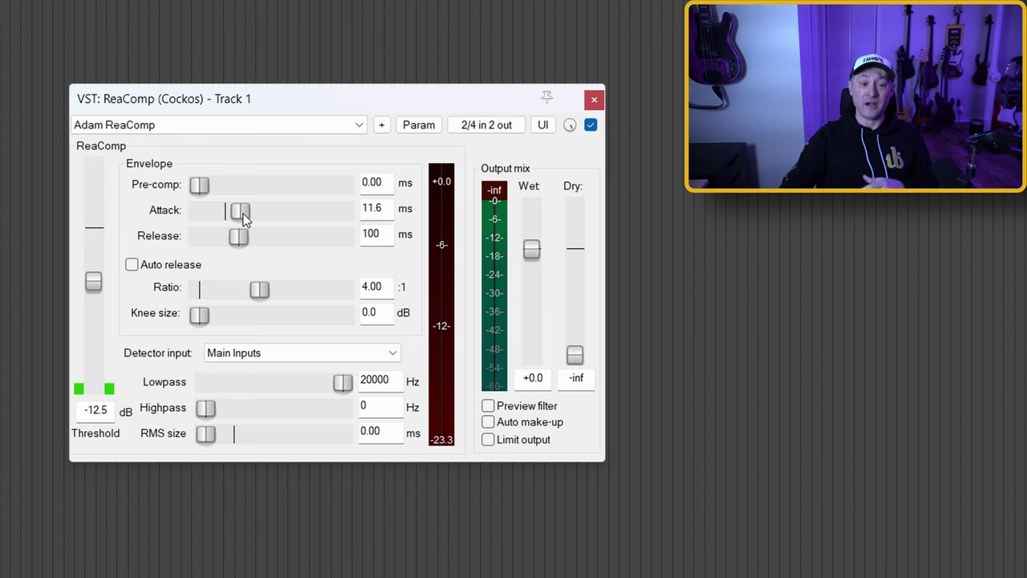
pyautogui.moveTo(243, 218); pyautogui.dragTo(267, 222)
pyautogui.doubleClick(265, 216)
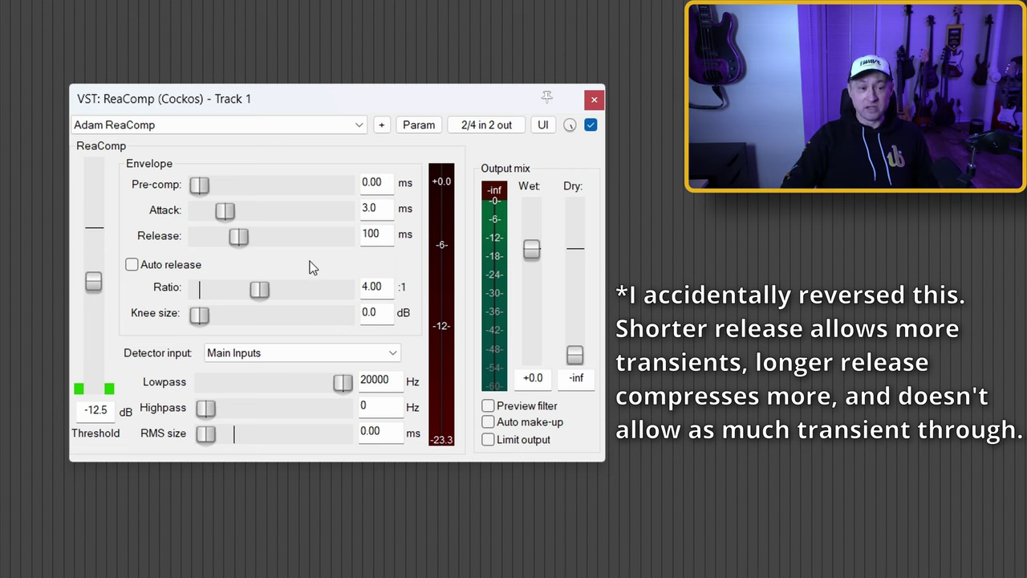
# - Switch auto release on and off again, and try a lower compression ratio before resetting it to 4:1
pyautogui.click(132, 265)
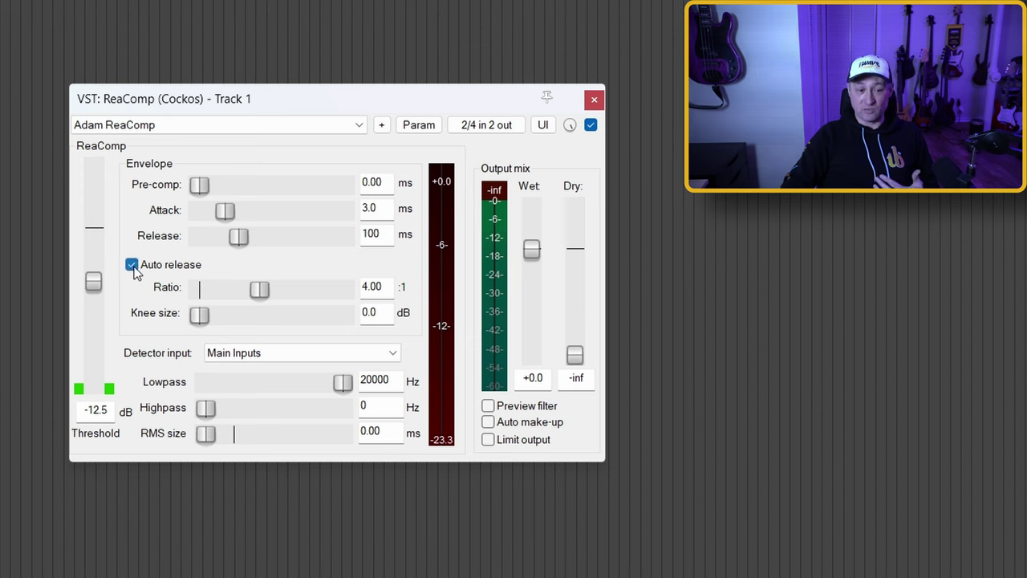
pyautogui.click(133, 274)
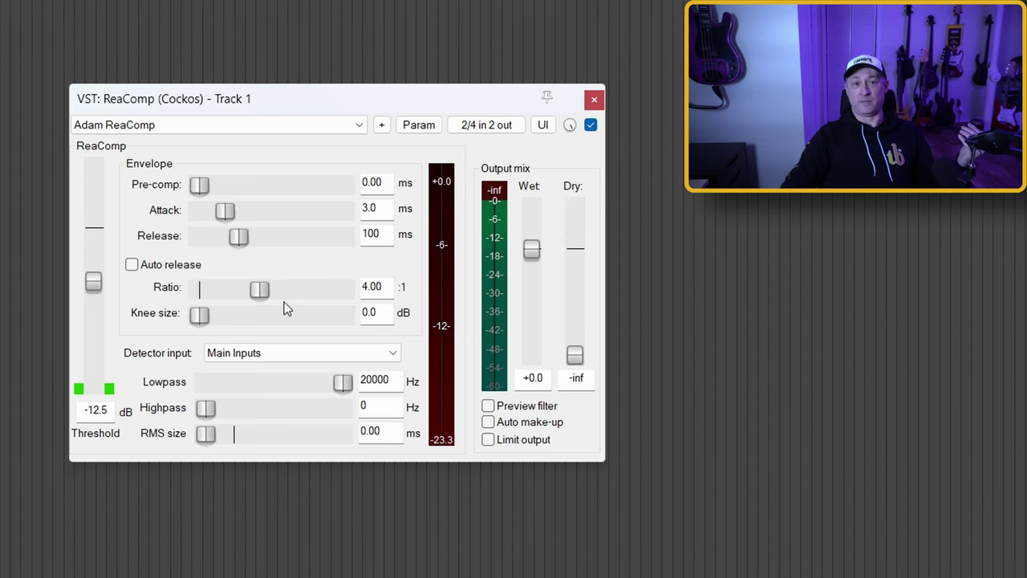
pyautogui.moveTo(260, 289); pyautogui.dragTo(240, 301)
pyautogui.doubleClick(386, 290)
pyautogui.write('4')
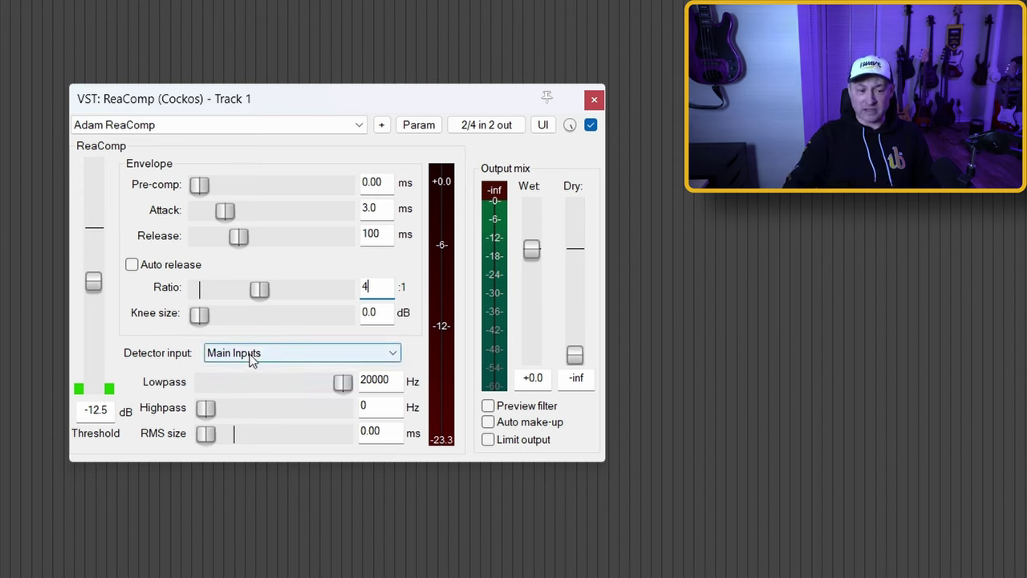
pyautogui.press('Return')
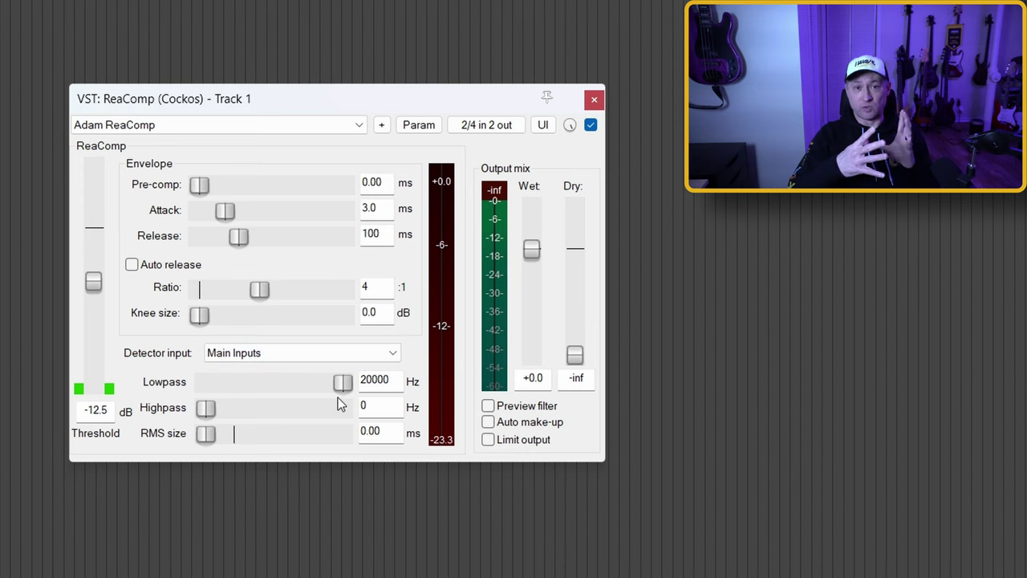
# - Try the detector's lowpass at 5022 Hz and highpass at 90 Hz, returning them to 20000 Hz and 0 Hz
pyautogui.moveTo(348, 384); pyautogui.dragTo(304, 383)
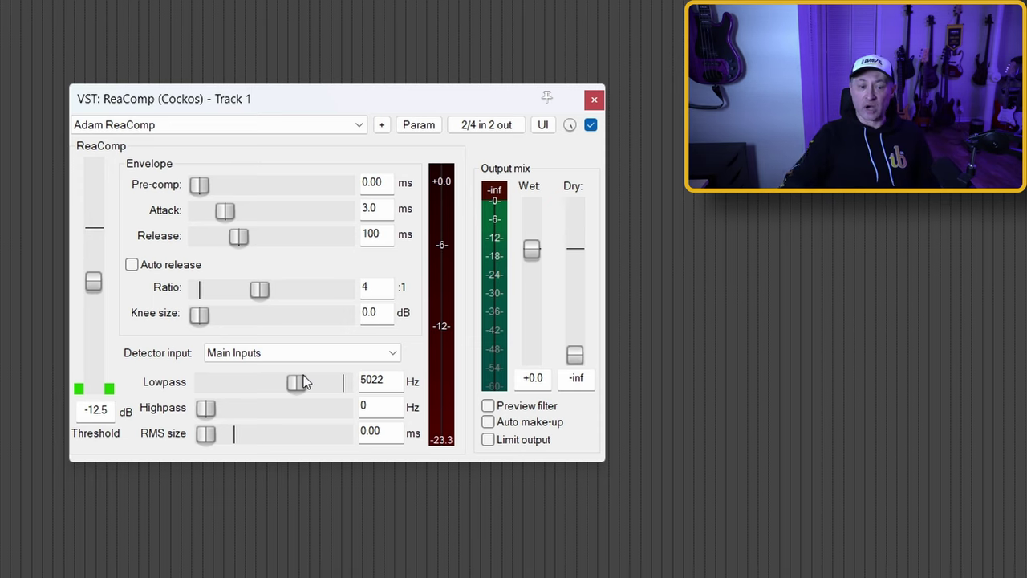
pyautogui.moveTo(303, 383); pyautogui.dragTo(354, 385)
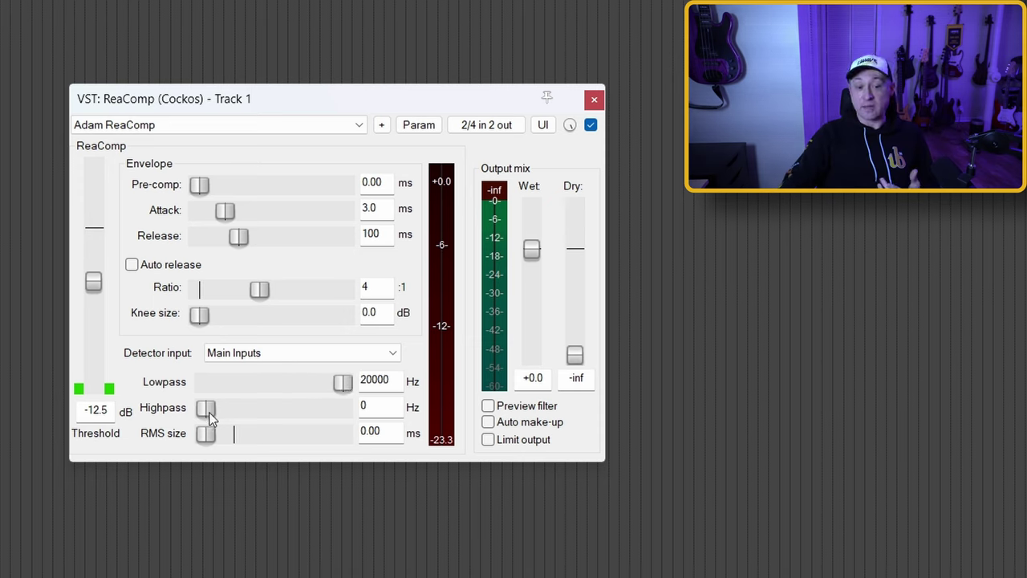
pyautogui.moveTo(214, 416); pyautogui.dragTo(237, 423)
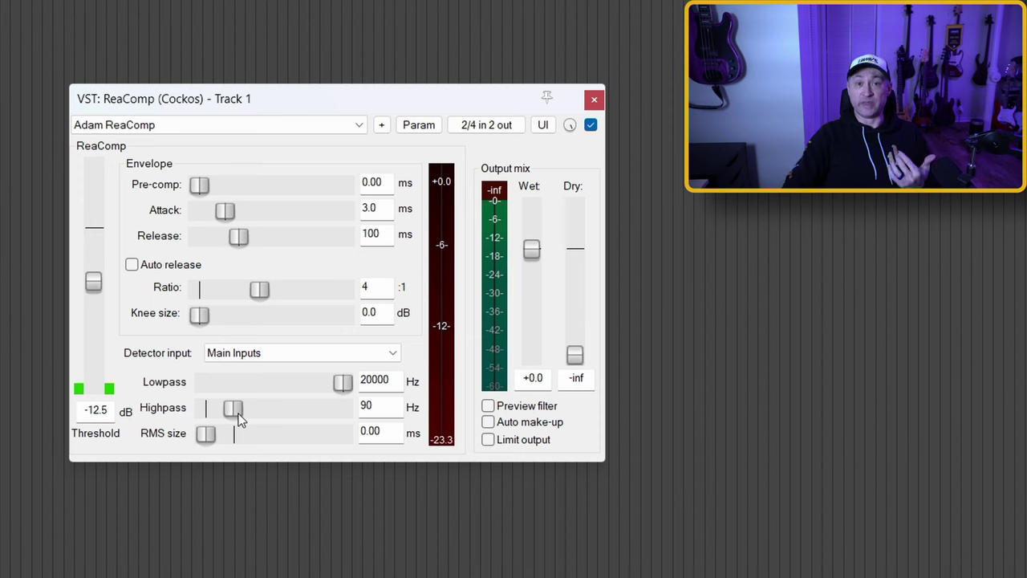
pyautogui.moveTo(241, 419); pyautogui.dragTo(198, 415)
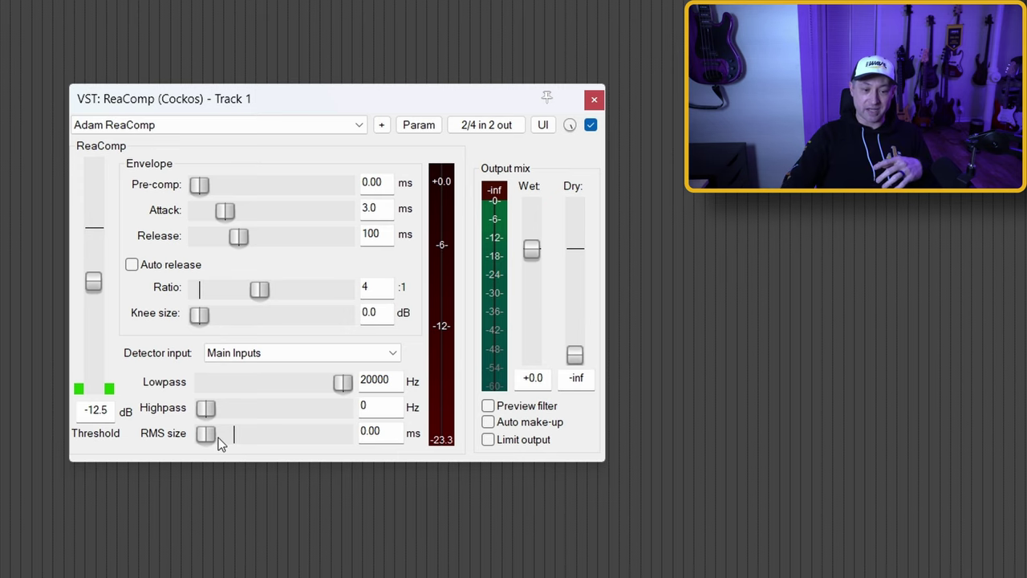
# - Raise the compressor's RMS size slightly
pyautogui.moveTo(220, 438); pyautogui.dragTo(244, 447)
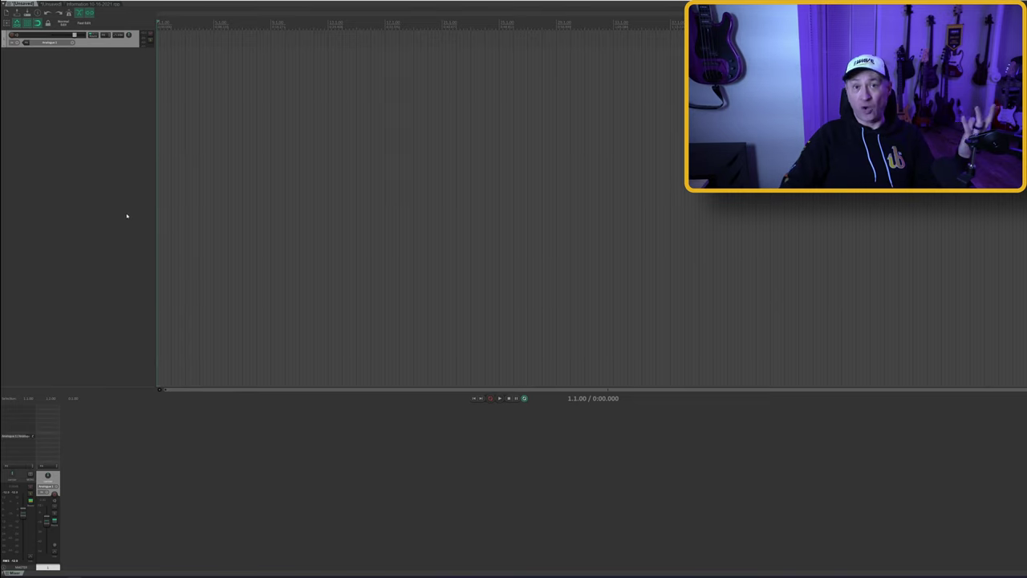
# - Arm track 1 for recording and set it to record its own stereo output
pyautogui.click(13, 34)
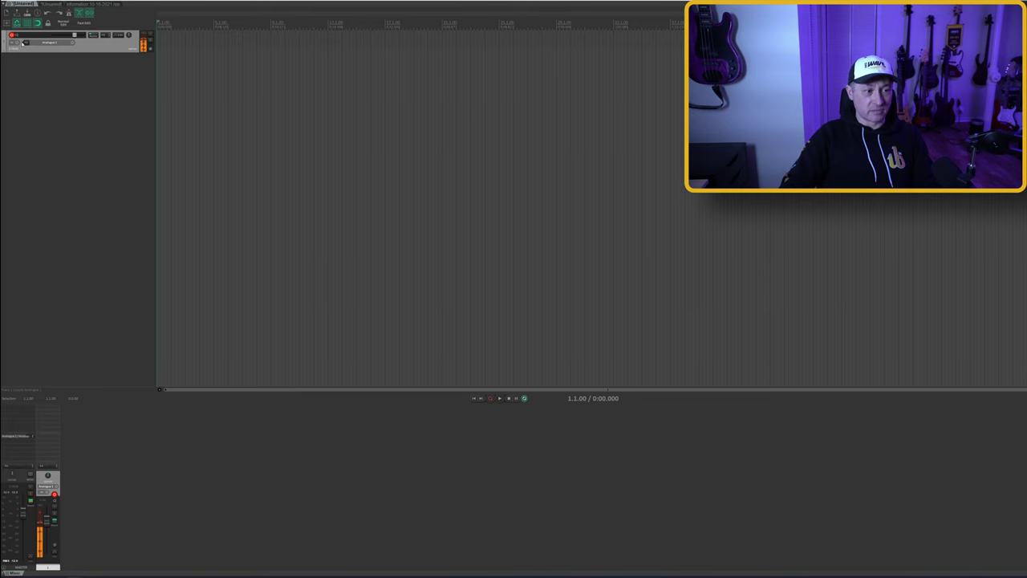
pyautogui.click(46, 43)
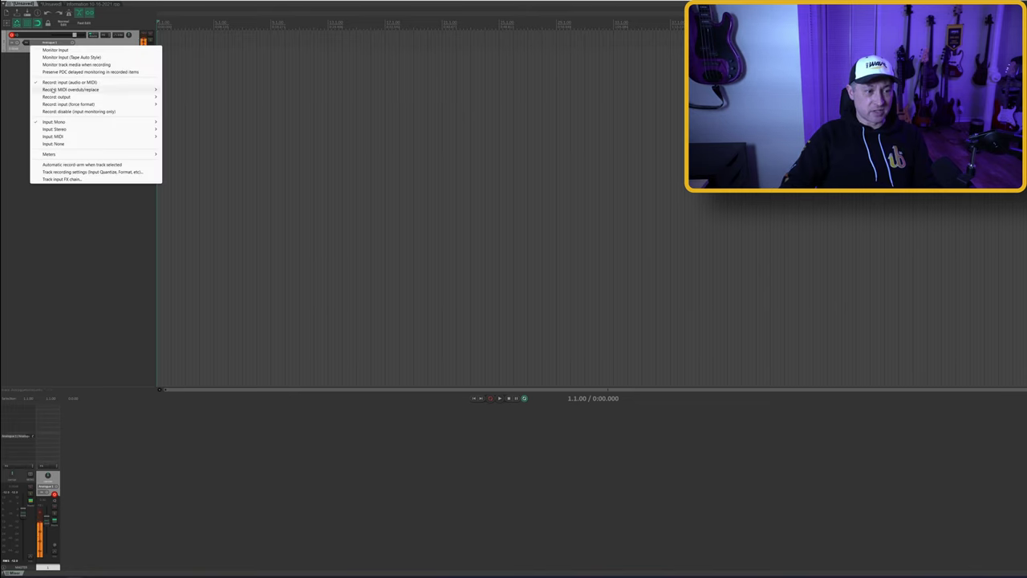
pyautogui.moveTo(120, 97)
pyautogui.click(207, 119)
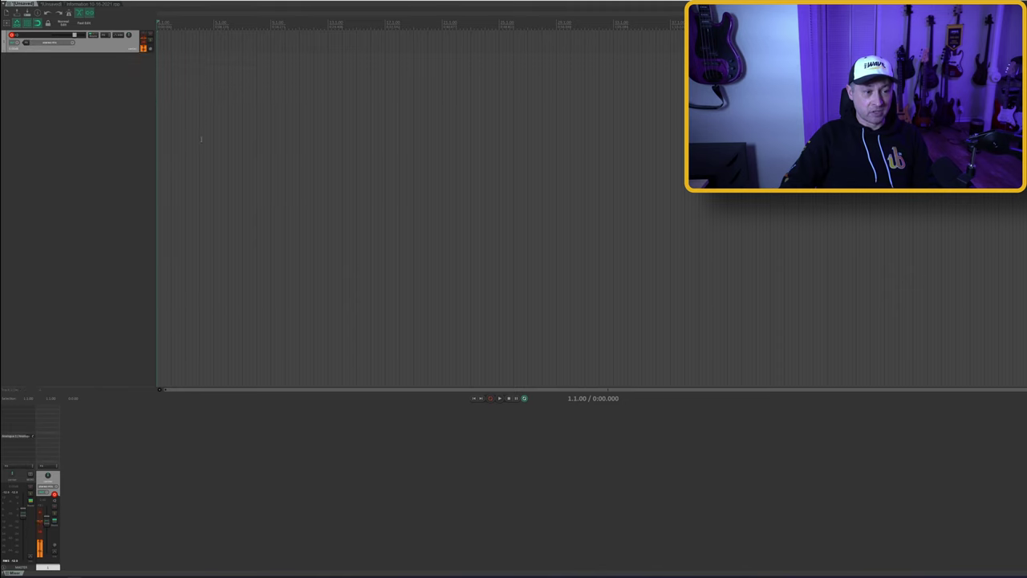
# - Add the JS: Tone Generator effect to track 1
pyautogui.click(55, 410)
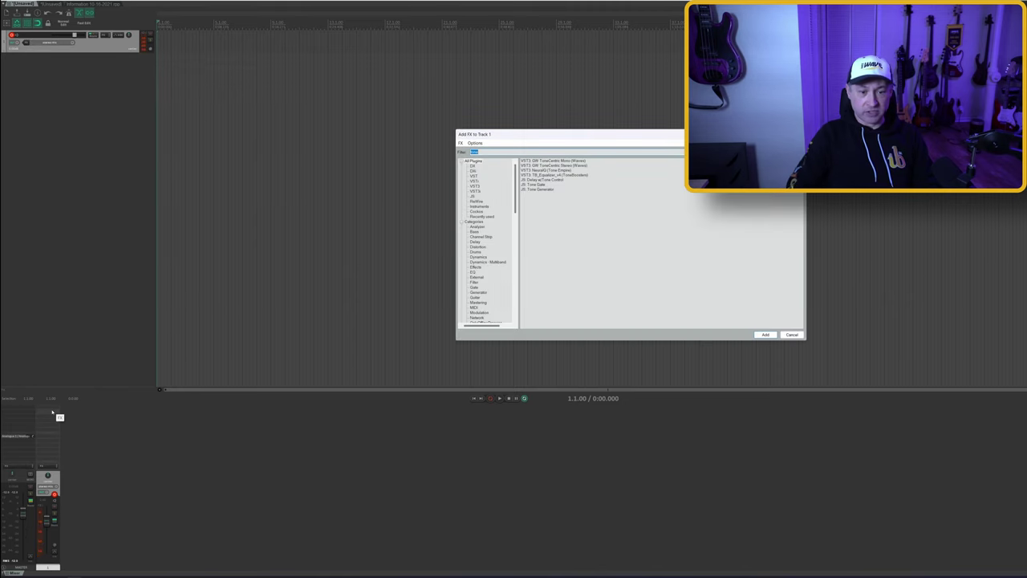
pyautogui.doubleClick(549, 191)
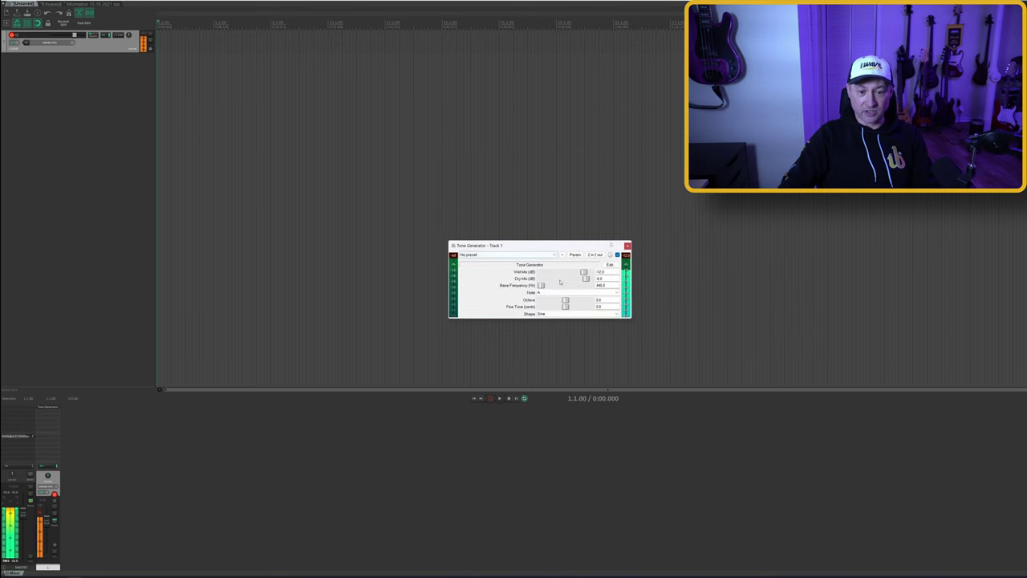
# - Record about 6 seconds of the generated tone, save the recorded file and remove the Tone Generator from track 1
pyautogui.hotkey('ctrl', 'r')
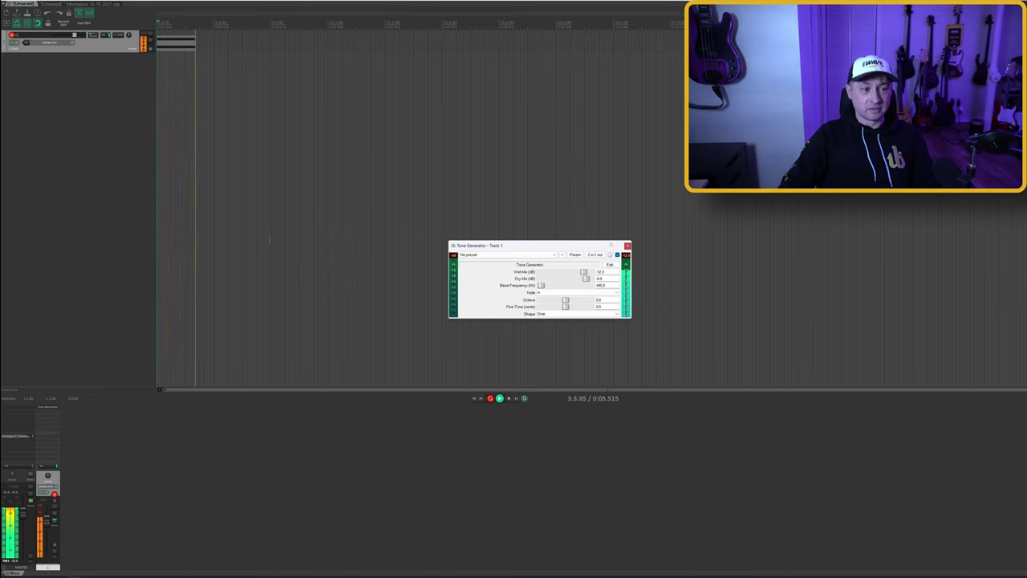
pyautogui.press('space')
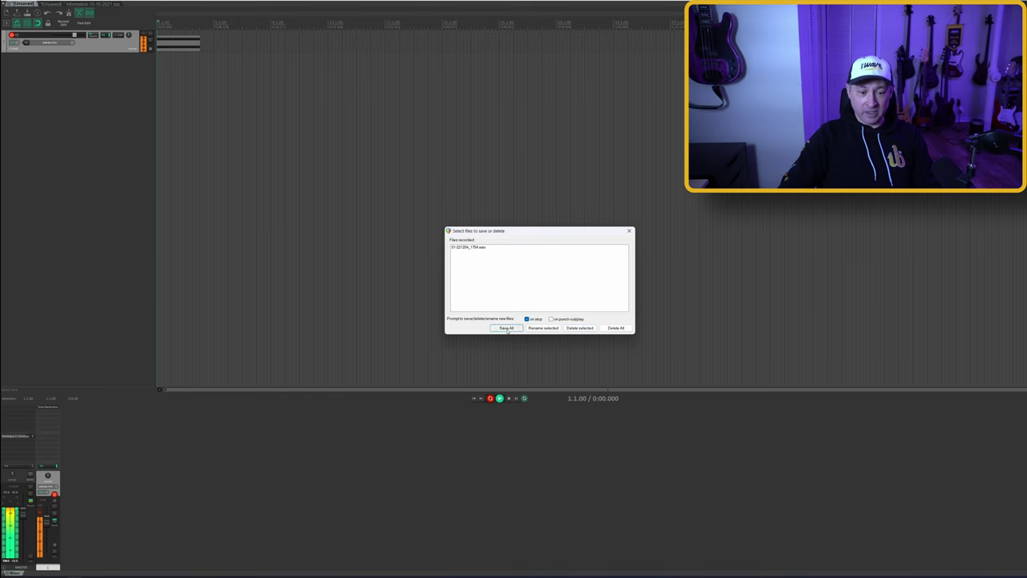
pyautogui.click(507, 328)
pyautogui.press('Escape')
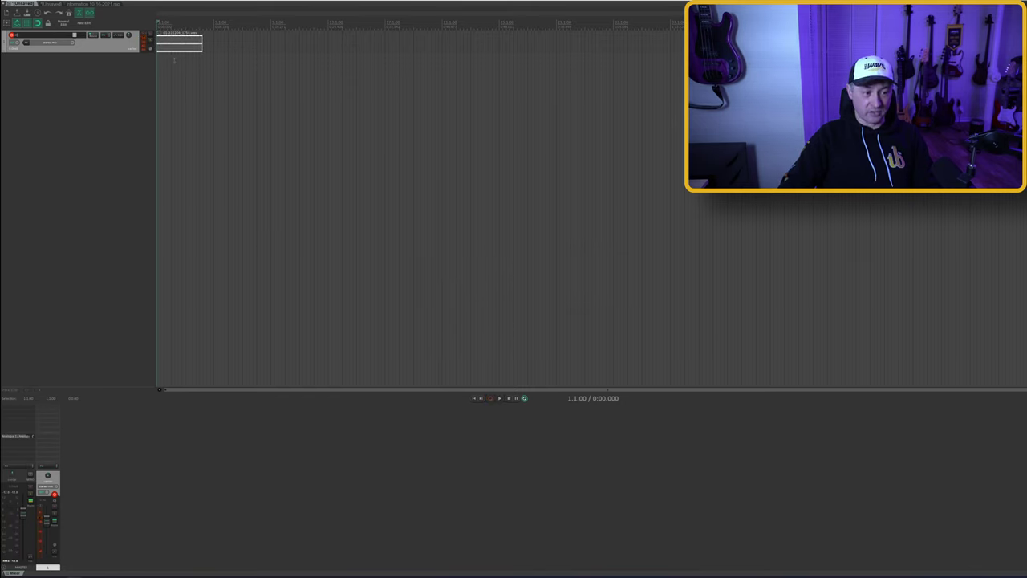
# - Enlarge track 1 and show its Volume (Pre-FX) envelope in a similarly tall lane below the recorded tone
pyautogui.scroll(6, 209, 54)
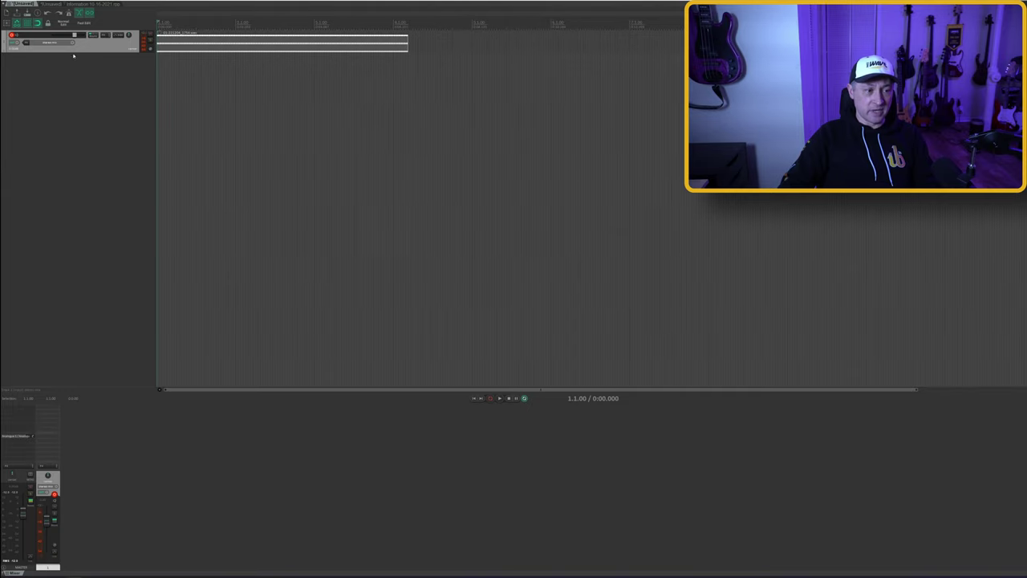
pyautogui.moveTo(73, 53); pyautogui.dragTo(66, 169)
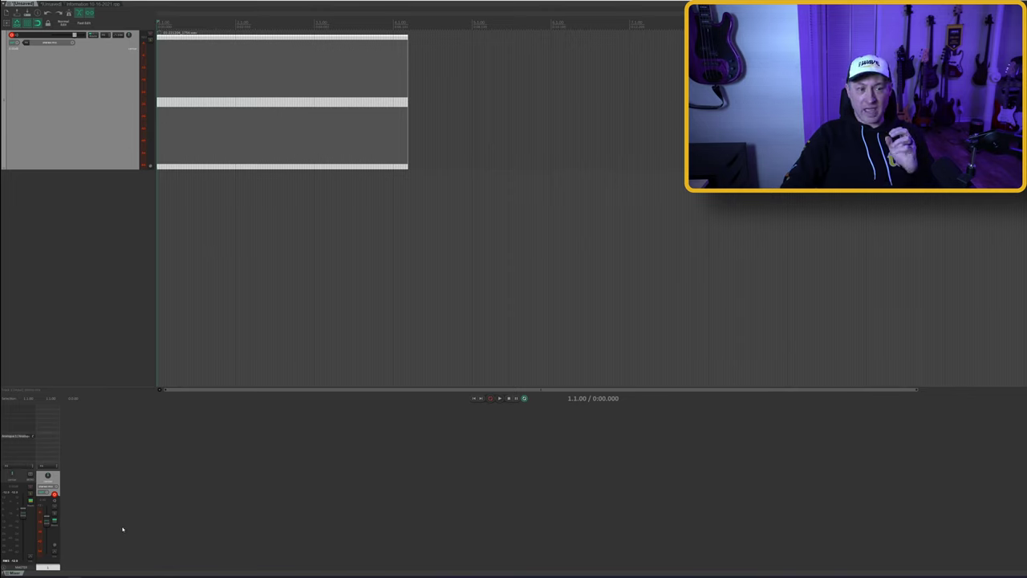
pyautogui.click(54, 553)
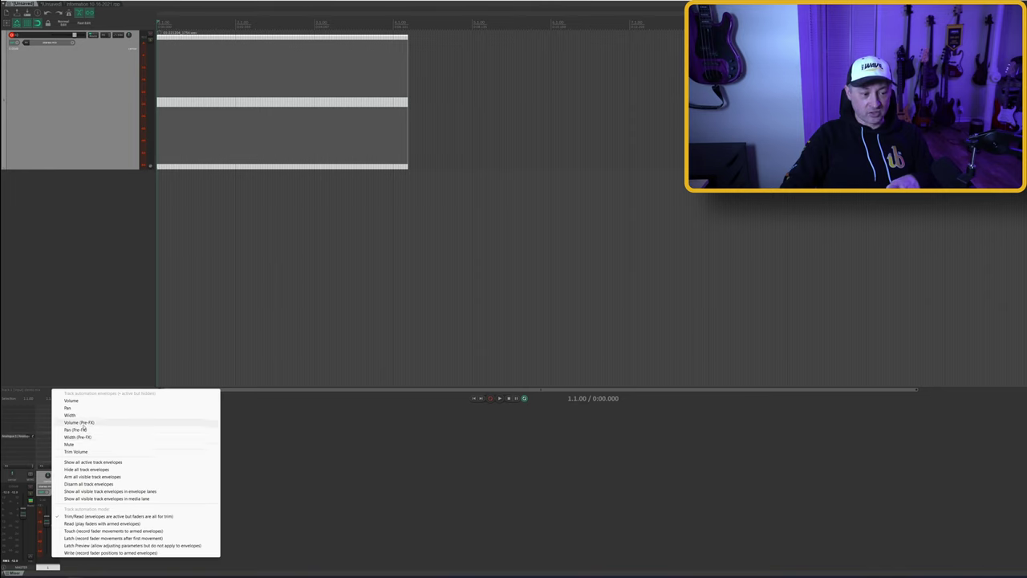
pyautogui.click(84, 424)
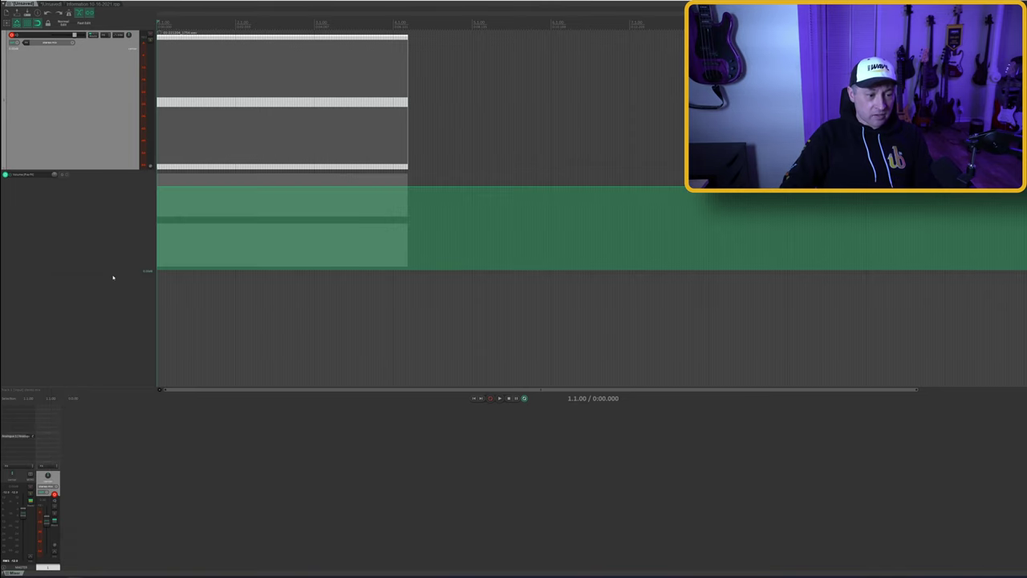
pyautogui.moveTo(113, 273); pyautogui.dragTo(113, 352)
pyautogui.scroll(4, 345, 280)
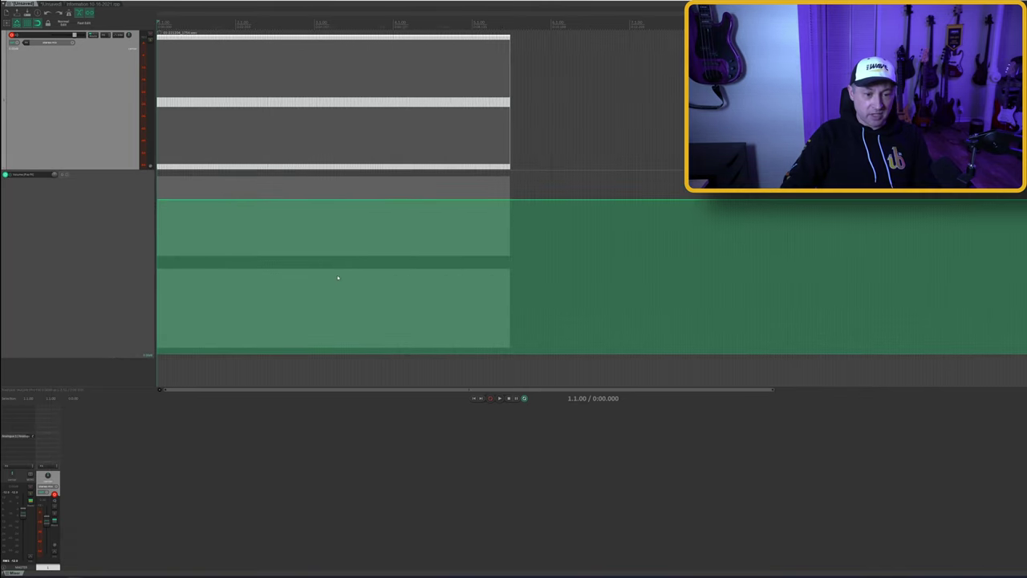
pyautogui.scroll(-2, 330, 287)
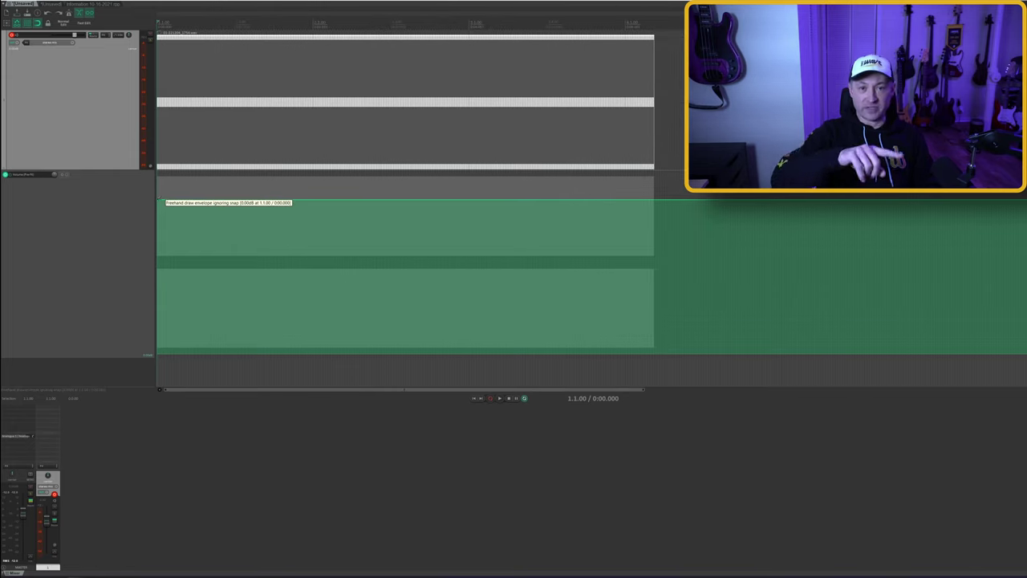
# - Draw six freehand rises and dips in the Volume (Pre-FX) envelope across the recorded tone and play it back
pyautogui.moveTo(160, 198)
pyautogui.mouseDown()
pyautogui.moveTo(181, 181)
pyautogui.moveTo(219, 193)
pyautogui.moveTo(354, 185)
pyautogui.moveTo(398, 199)
pyautogui.moveTo(585, 175)
pyautogui.moveTo(625, 193)
pyautogui.moveTo(650, 181)
pyautogui.moveTo(659, 198)
pyautogui.mouseUp()
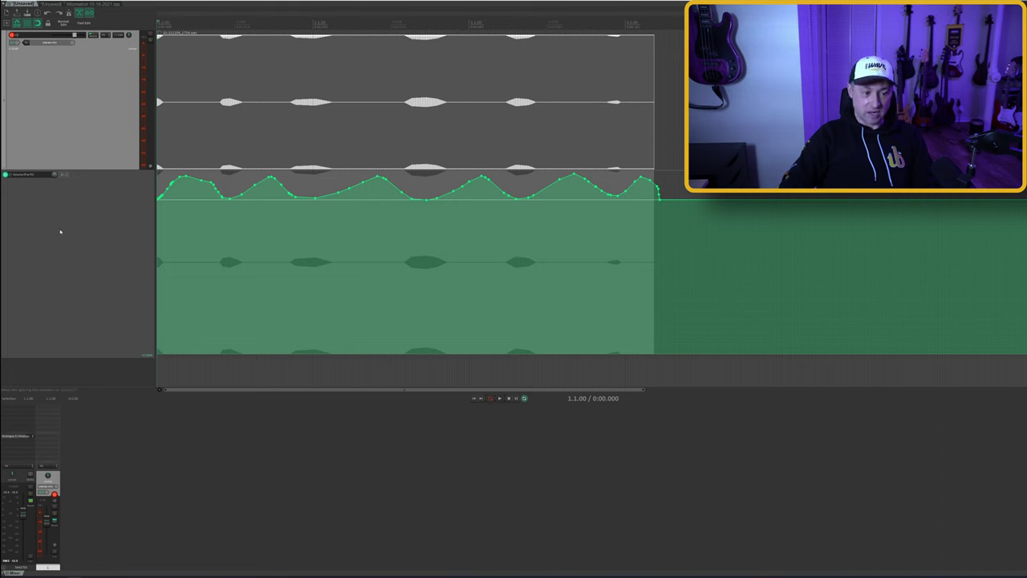
pyautogui.press('space')
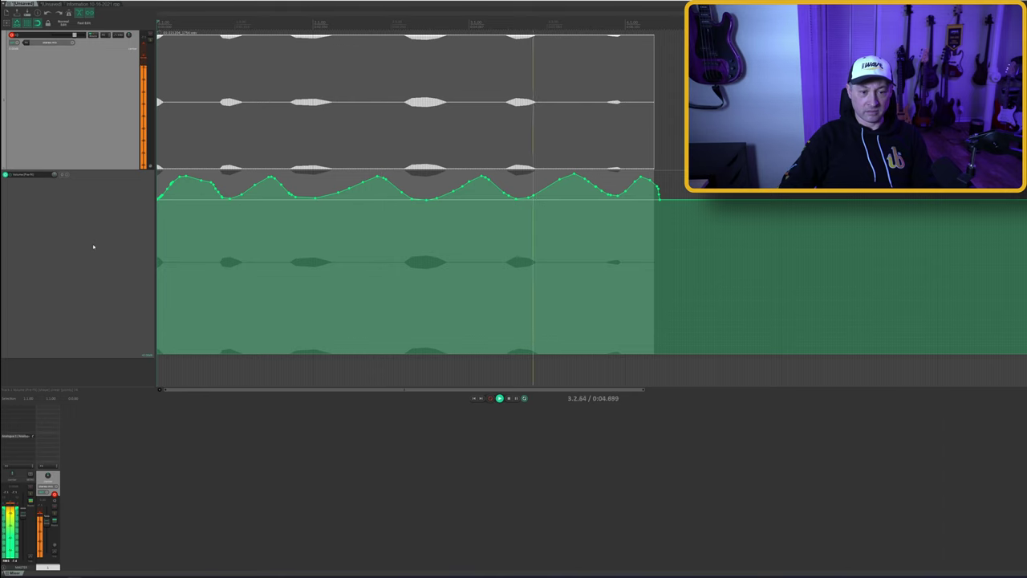
pyautogui.press('space')
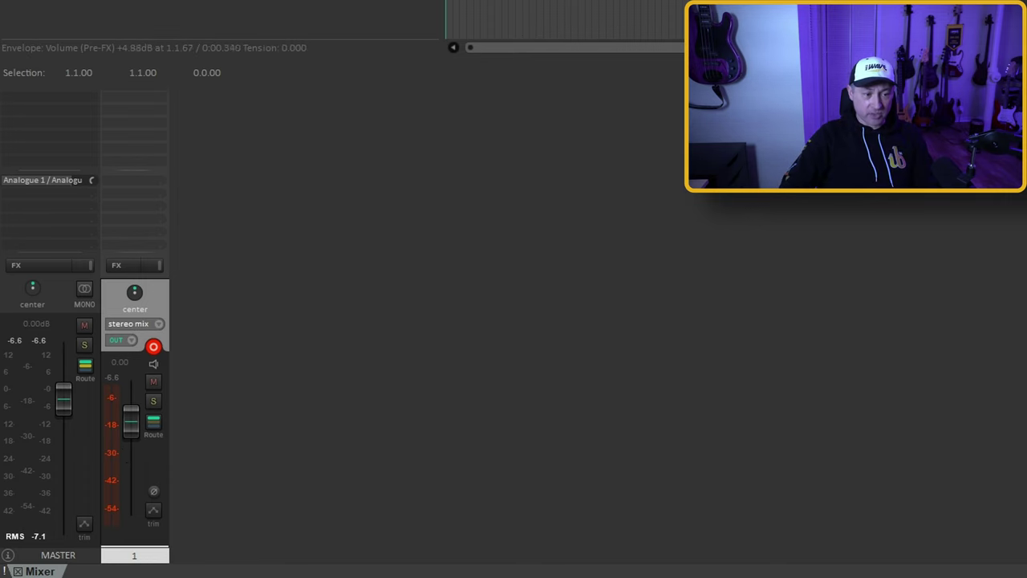
pyautogui.press('space')
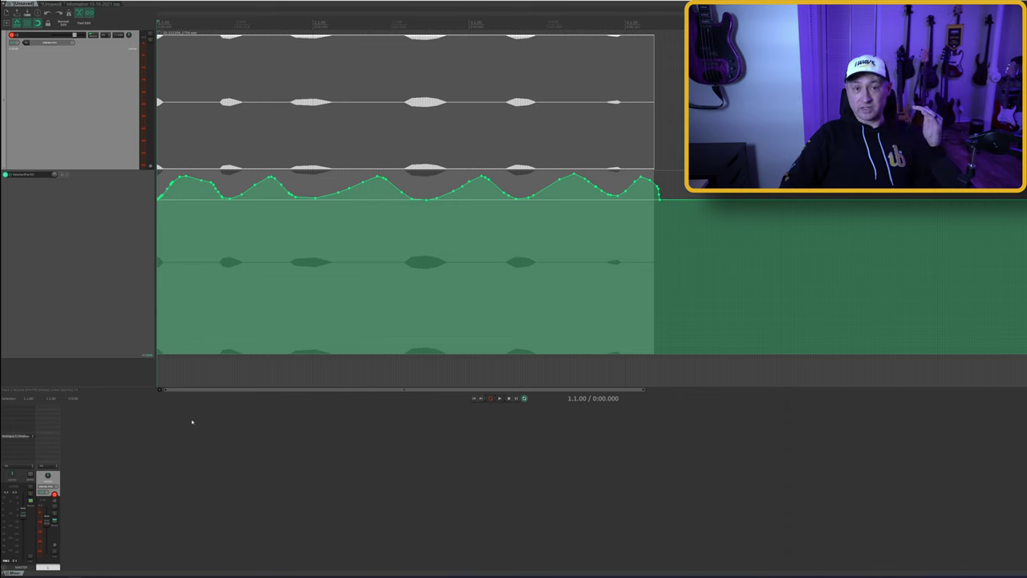
# - Add VST: ReaComp (Cockos) to track 1
pyautogui.click(56, 409)
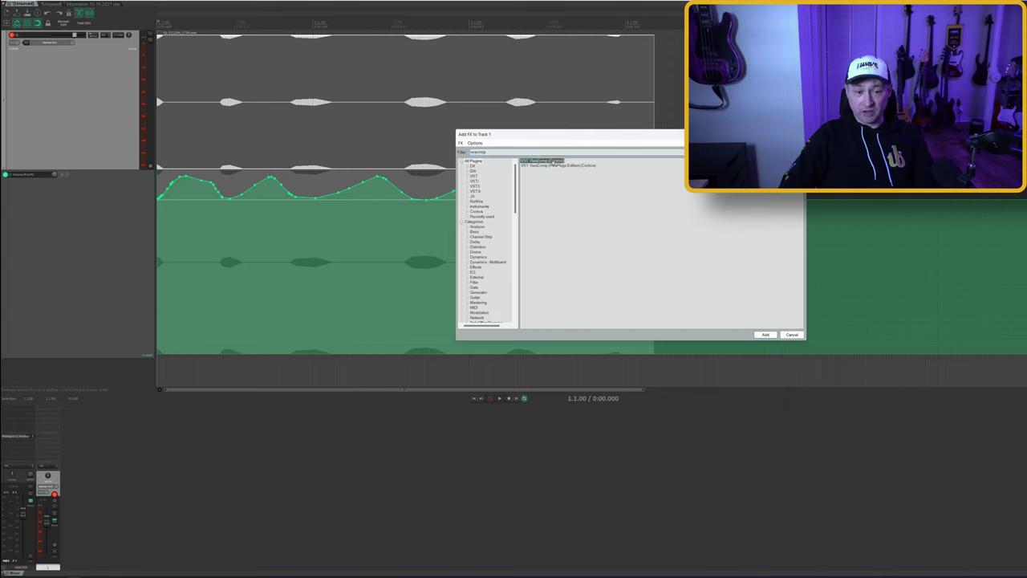
pyautogui.doubleClick(542, 161)
pyautogui.moveTo(479, 219); pyautogui.dragTo(241, 216)
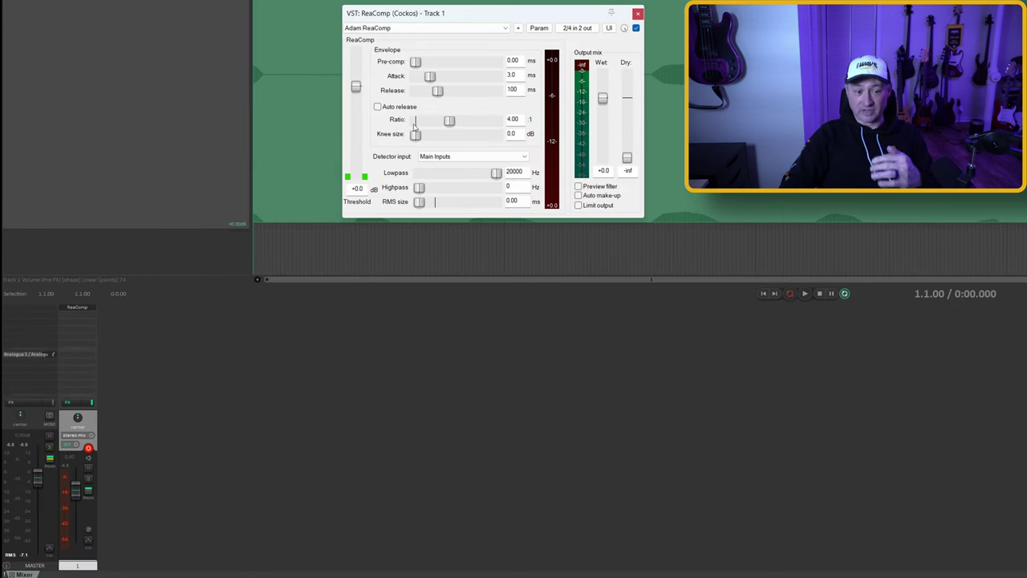
# - Lower ReaComp's Threshold to -36.0 dB while playing the recorded test tone
pyautogui.press('space')
pyautogui.moveTo(356, 85); pyautogui.dragTo(360, 152)
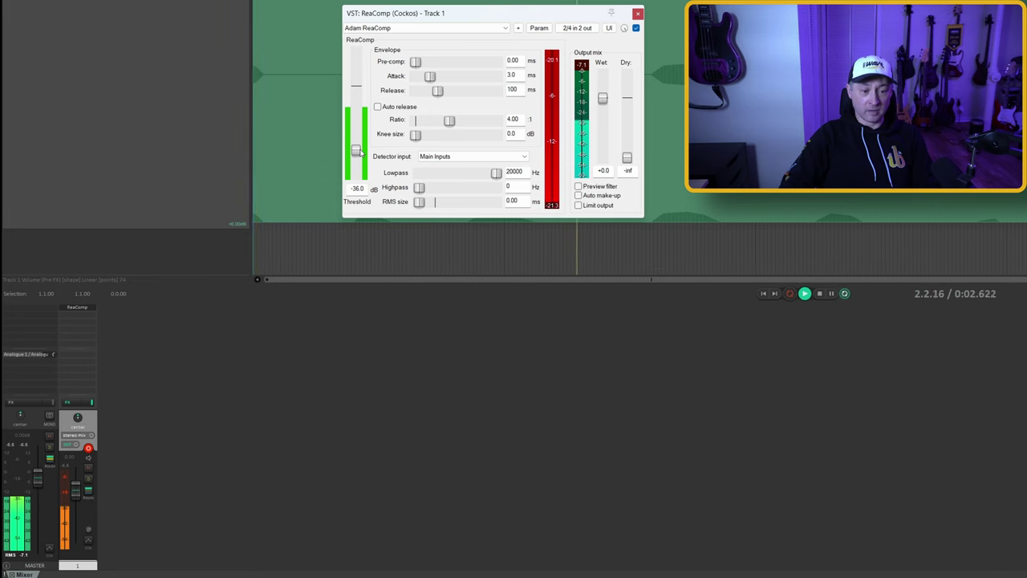
pyautogui.press('space')
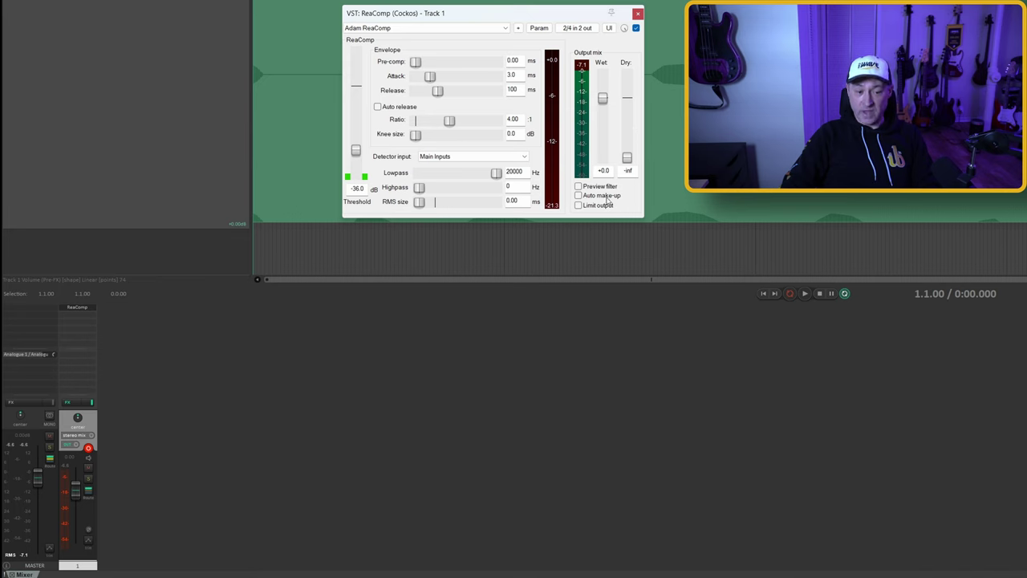
# - During playback, try Auto make-up, raise ReaComp's Wet output to +12.0 dB with it off, and compare the effect bypassed and enabled
pyautogui.press('space')
pyautogui.click(578, 196)
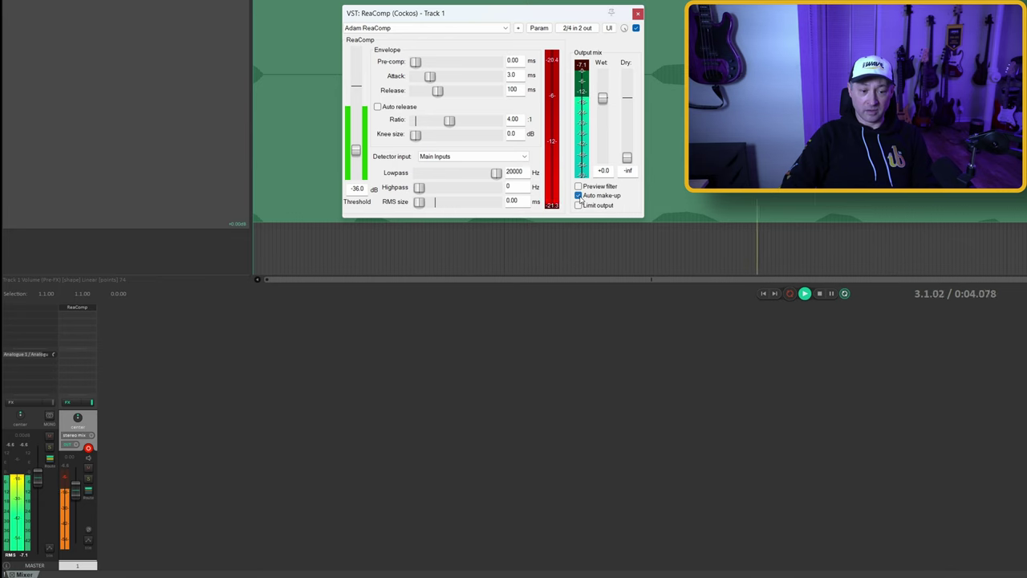
pyautogui.click(579, 196)
pyautogui.moveTo(604, 99); pyautogui.dragTo(608, 82)
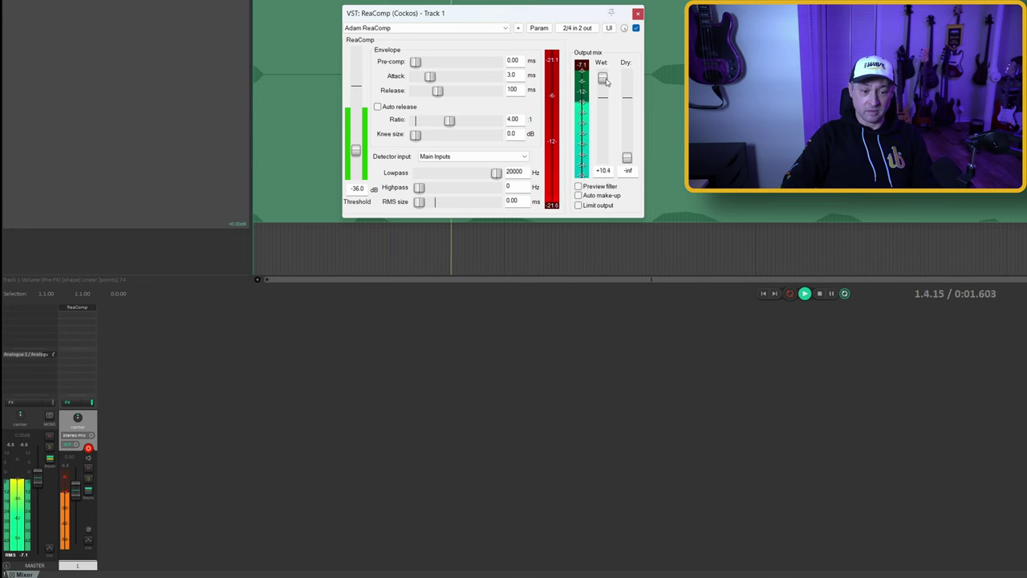
pyautogui.click(636, 28)
pyautogui.click(636, 28)
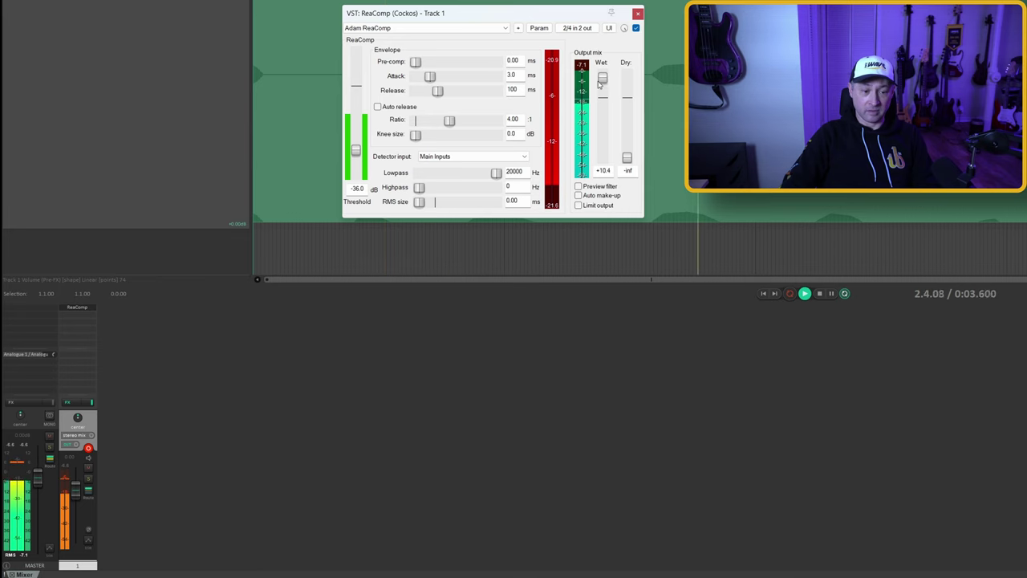
pyautogui.press('space')
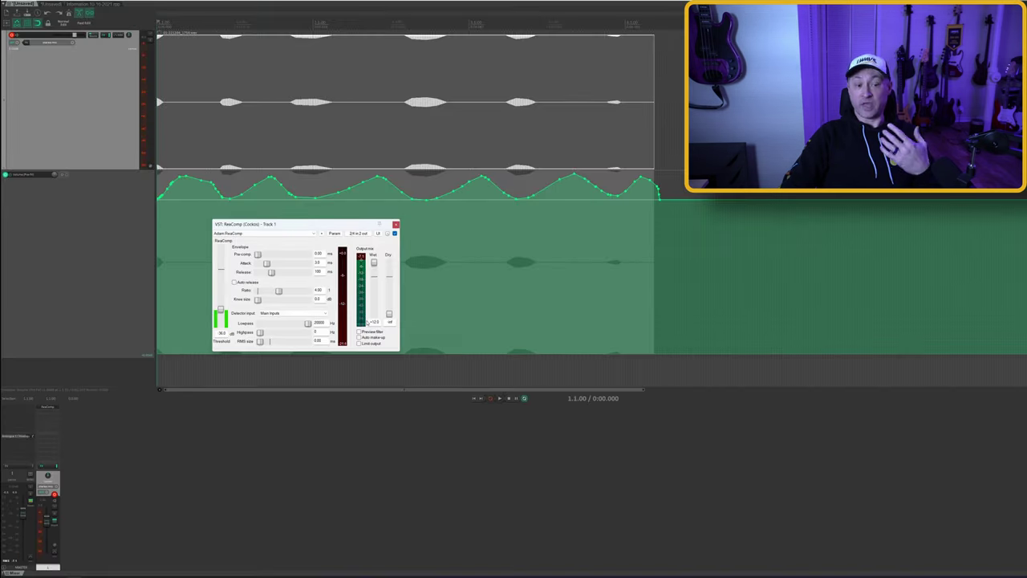
# - Render track 1 with its compression to a new stem track, muting the original
pyautogui.rightClick(77, 111)
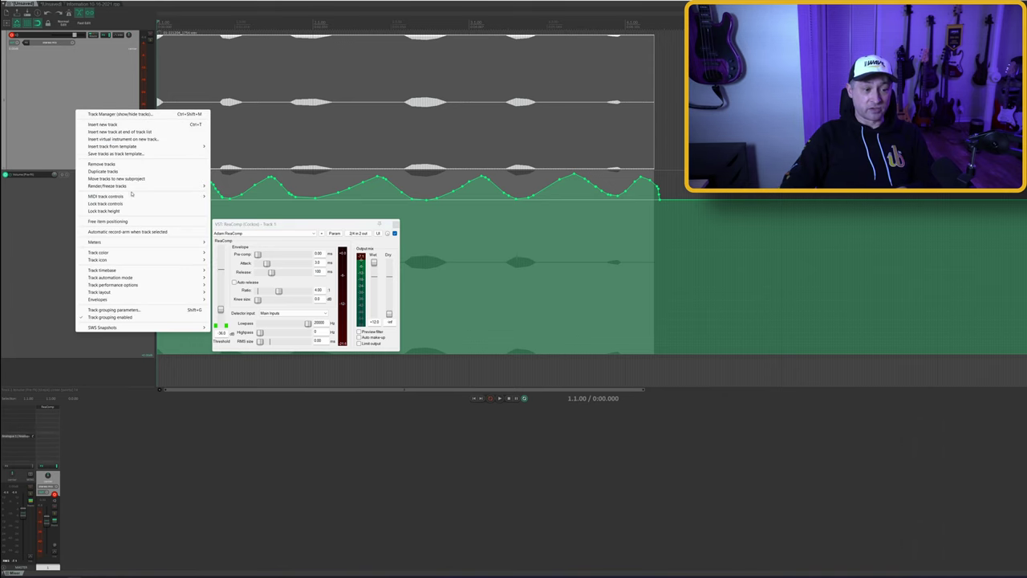
pyautogui.moveTo(160, 186)
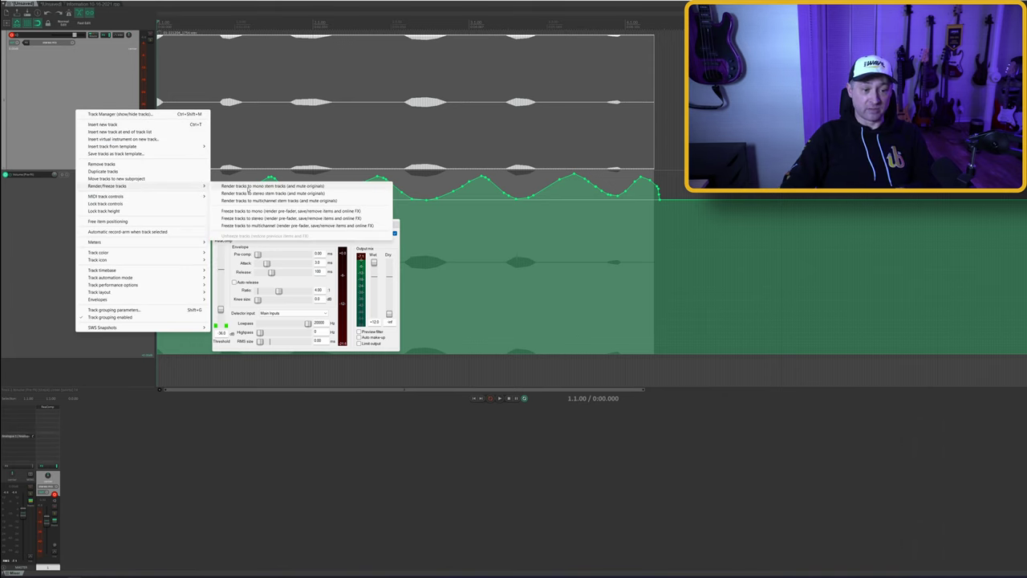
pyautogui.click(249, 191)
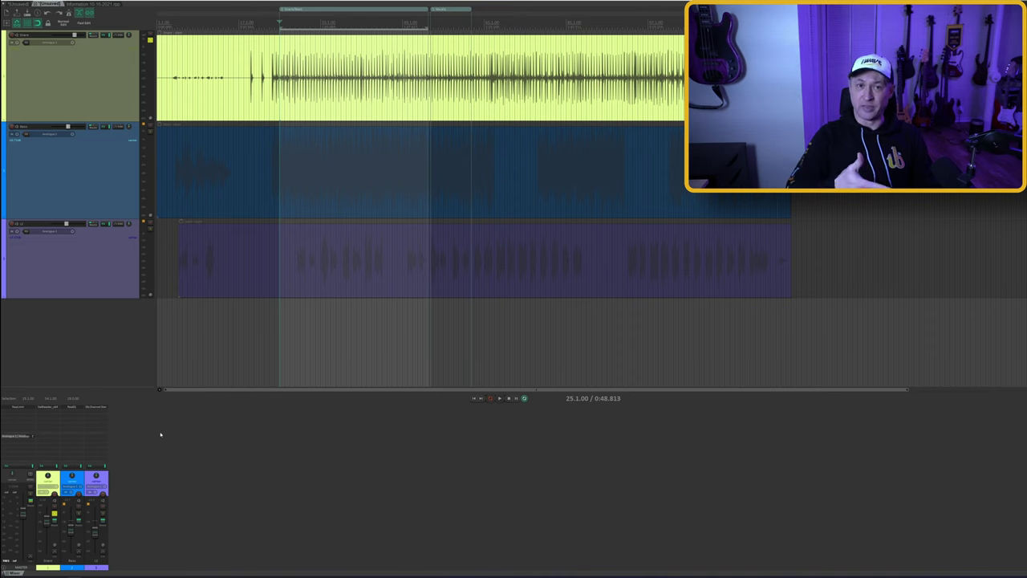
# - In the drum, bass and vocal project, play the soloed Snare track's loop section and examine its waveform peaks up close
pyautogui.press('space')
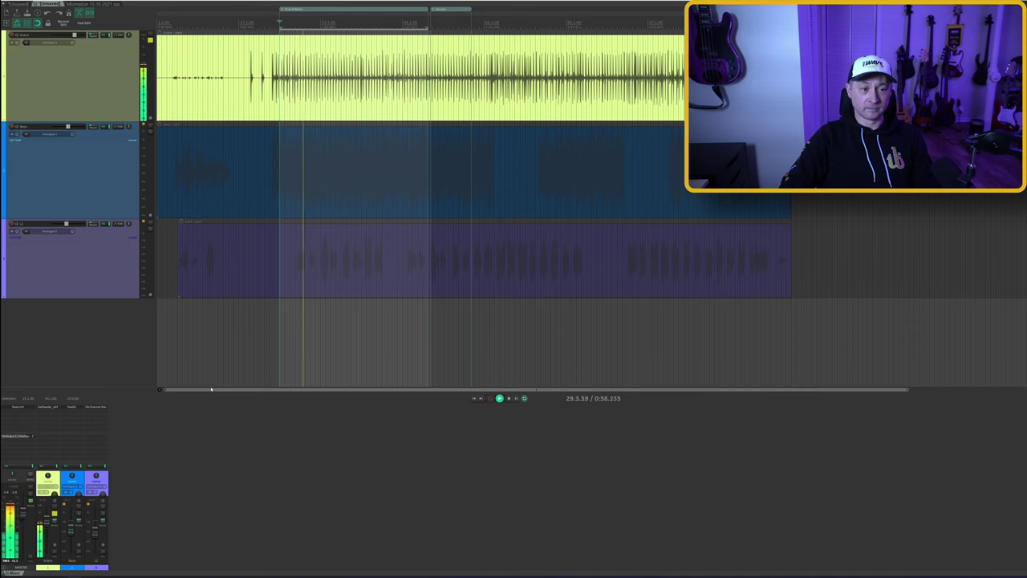
pyautogui.scroll(4, 324, 153)
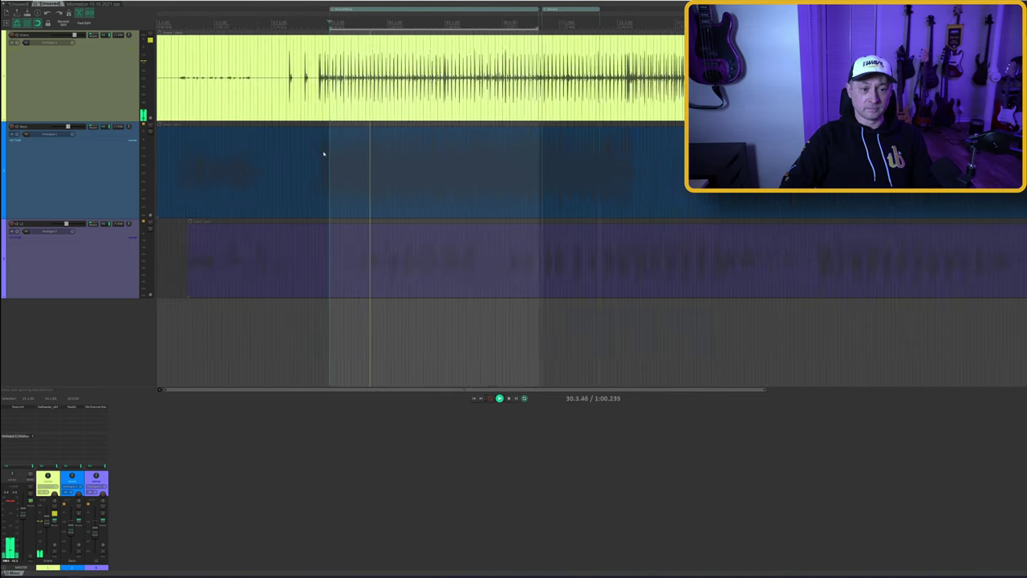
pyautogui.press('space')
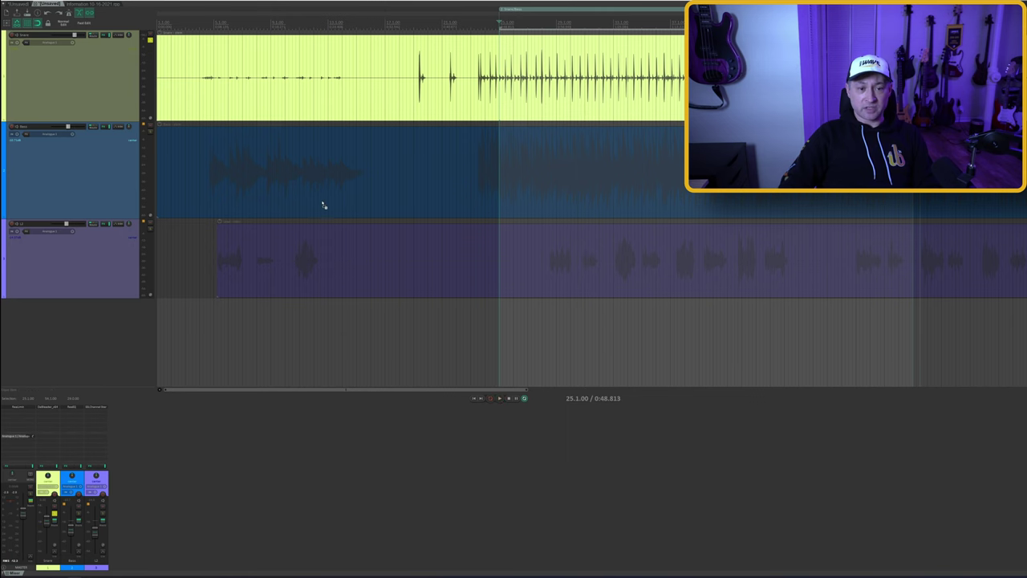
pyautogui.scroll(-5, 385, 181)
pyautogui.scroll(2, 317, 181)
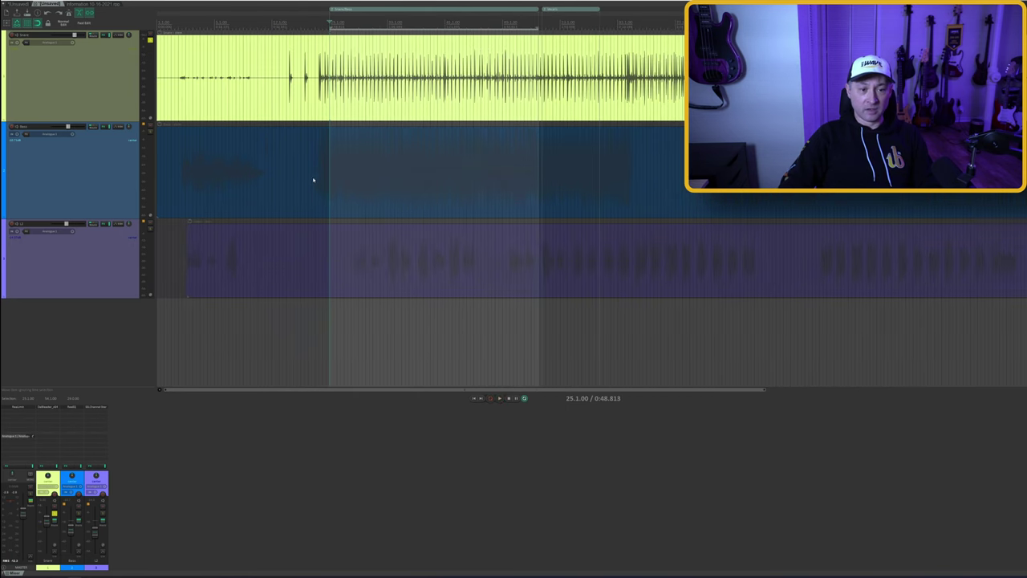
pyautogui.scroll(6, 314, 180)
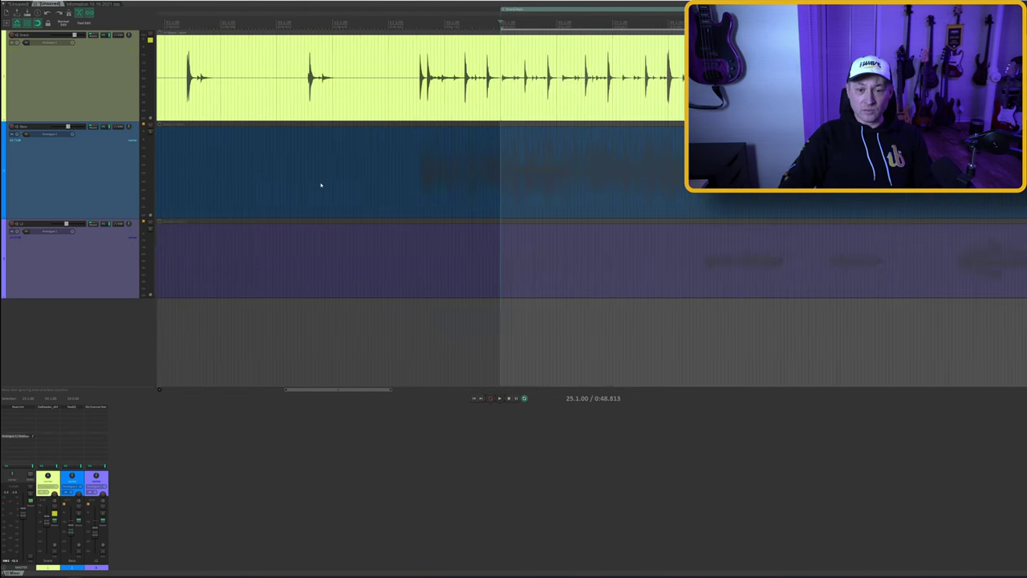
pyautogui.hscroll(3, 313, 184)
pyautogui.hscroll(5, 319, 183)
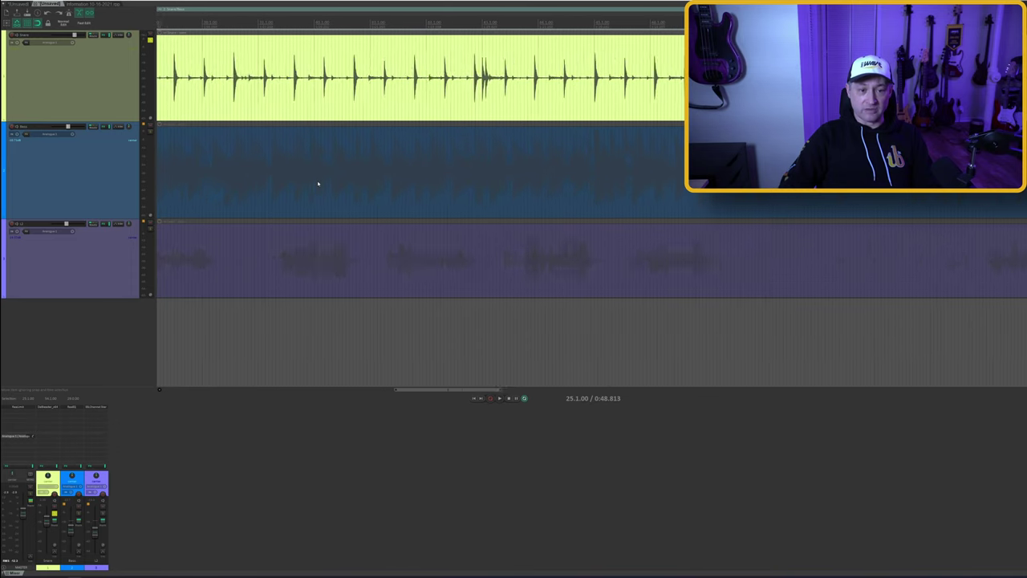
pyautogui.hscroll(-5, 318, 186)
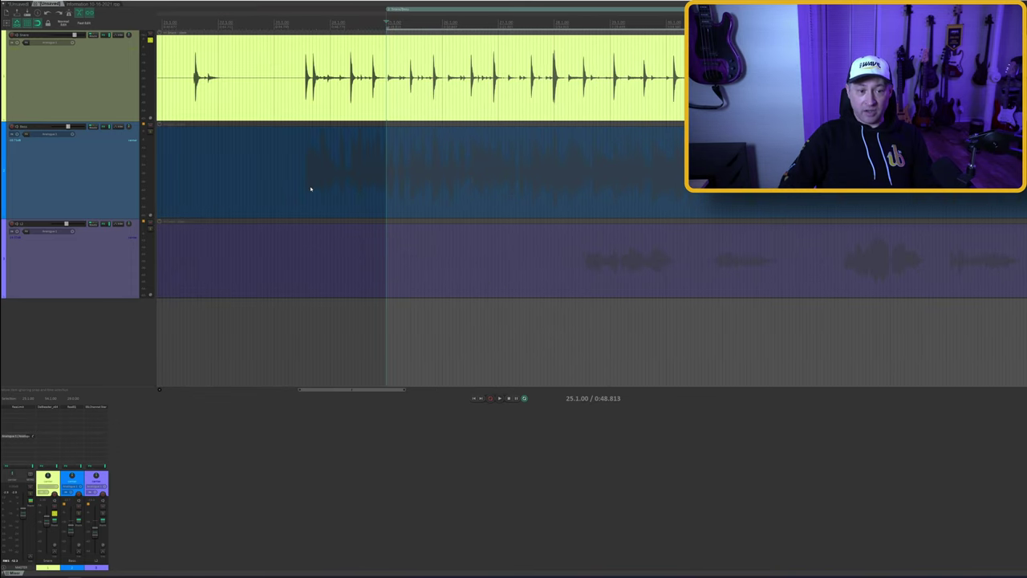
pyautogui.scroll(-5, 298, 190)
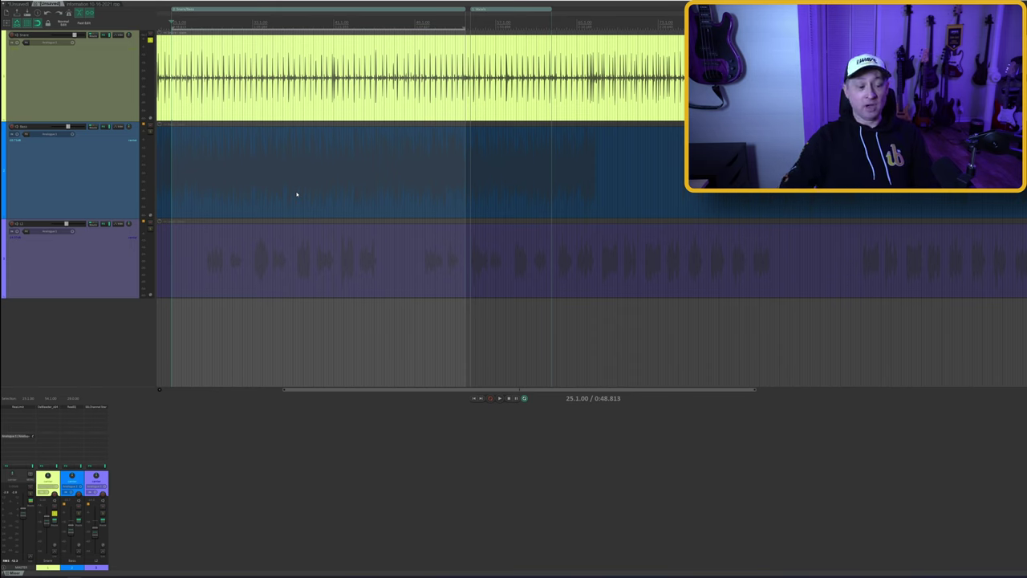
# - Add JS: LA-1A (Tukan) to the Snare track and enlarge its window below the Snare waveform
pyautogui.click(48, 424)
pyautogui.write('tukan')
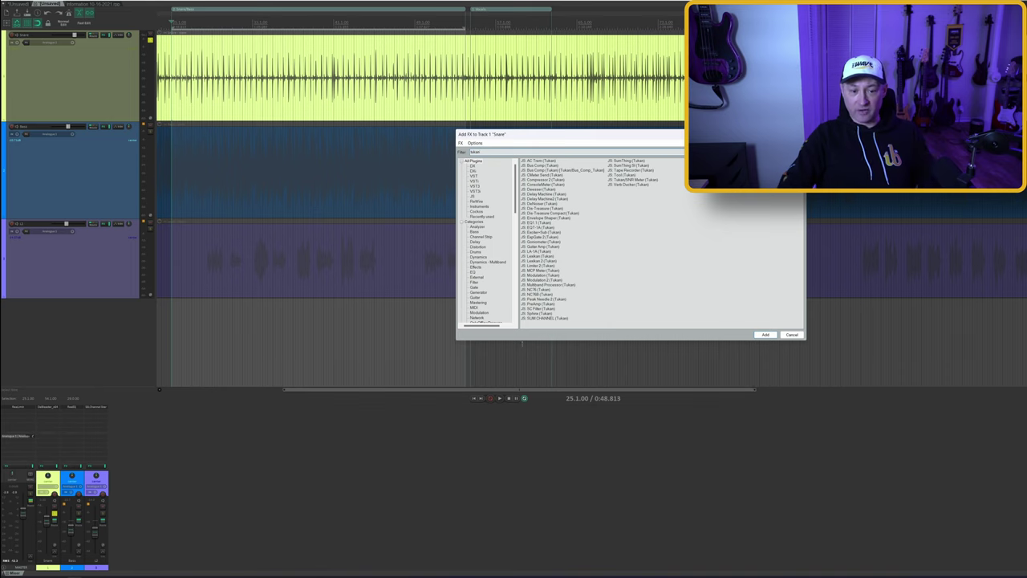
pyautogui.doubleClick(535, 251)
pyautogui.moveTo(534, 245); pyautogui.dragTo(257, 171)
pyautogui.moveTo(373, 248); pyautogui.dragTo(432, 266)
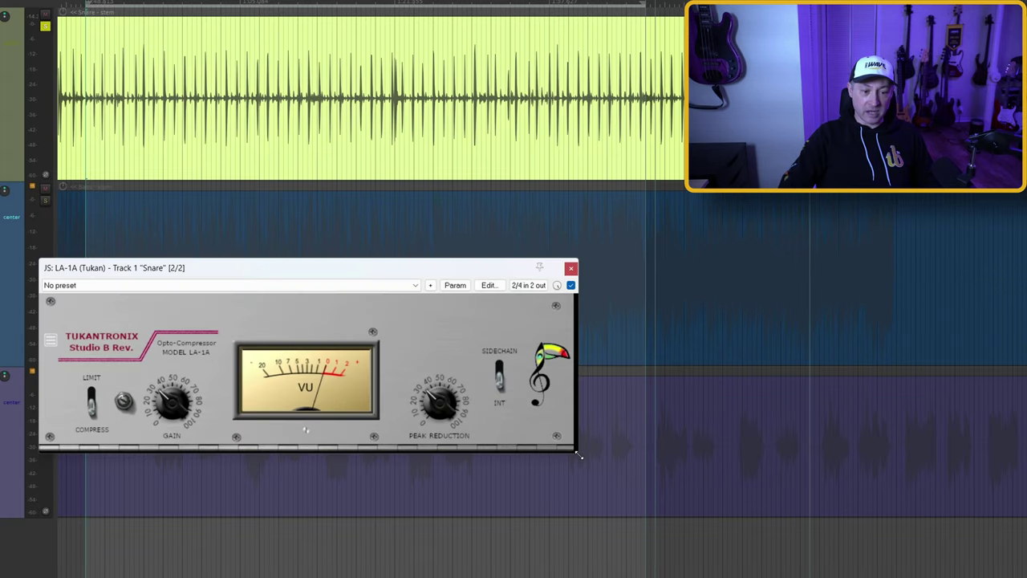
pyautogui.moveTo(580, 456); pyautogui.dragTo(578, 455)
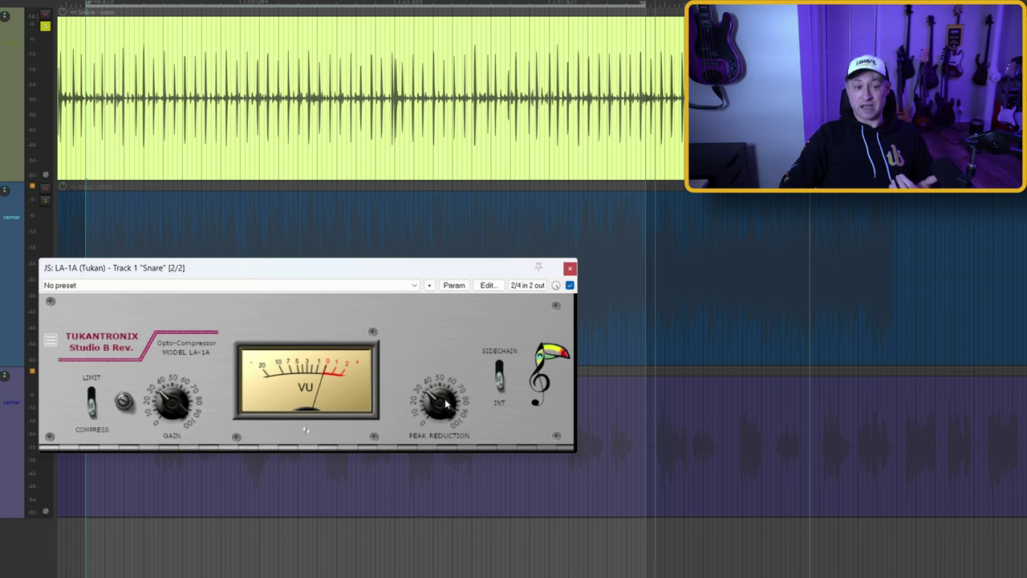
pyautogui.moveTo(426, 288); pyautogui.dragTo(454, 306)
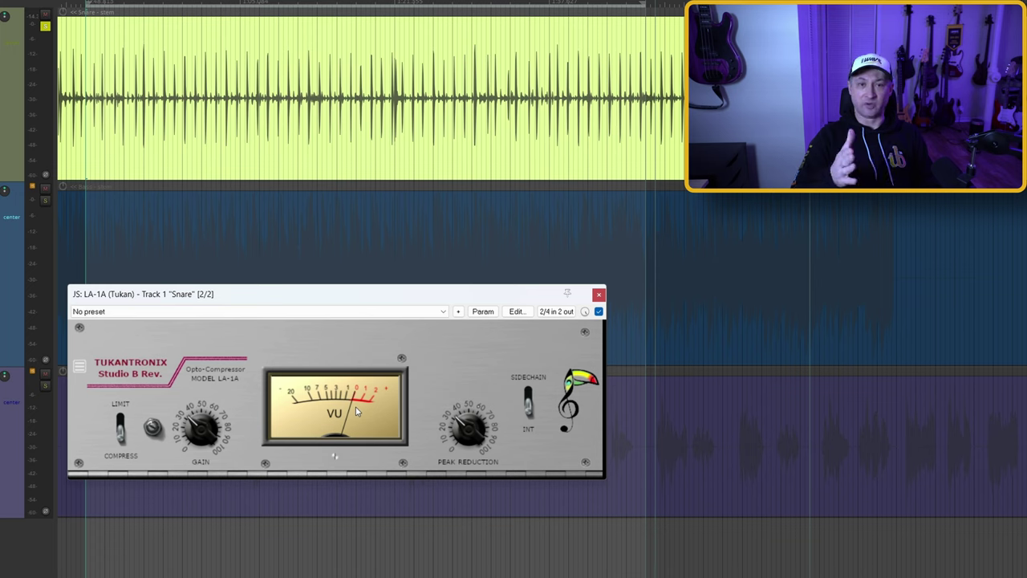
# - While playing the Snare, raise the LA-1A's Peak Reduction to its maximum, lower it again, and increase the Gain
pyautogui.press('space')
pyautogui.moveTo(466, 434); pyautogui.dragTo(473, 414)
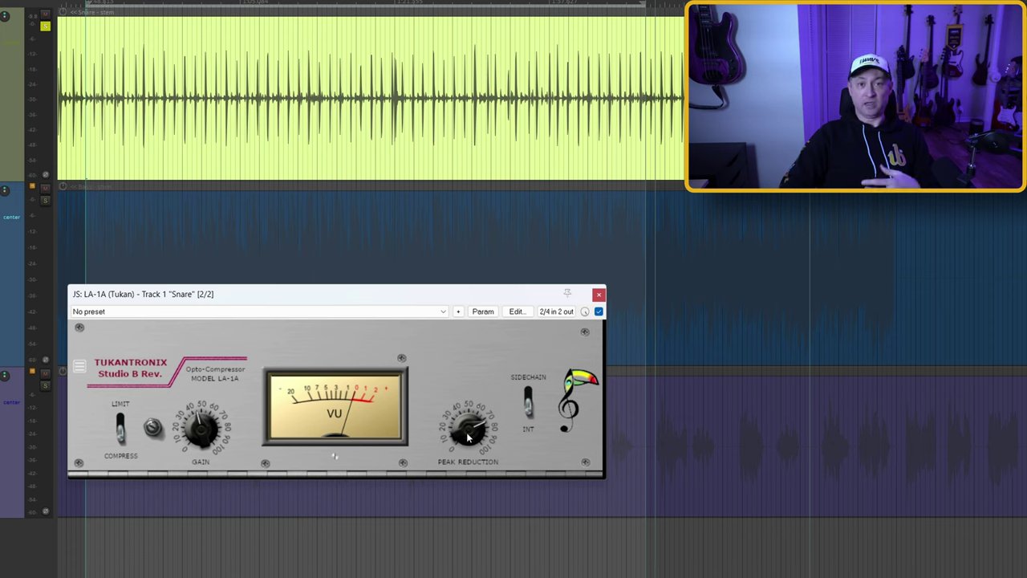
pyautogui.moveTo(470, 438); pyautogui.dragTo(454, 375)
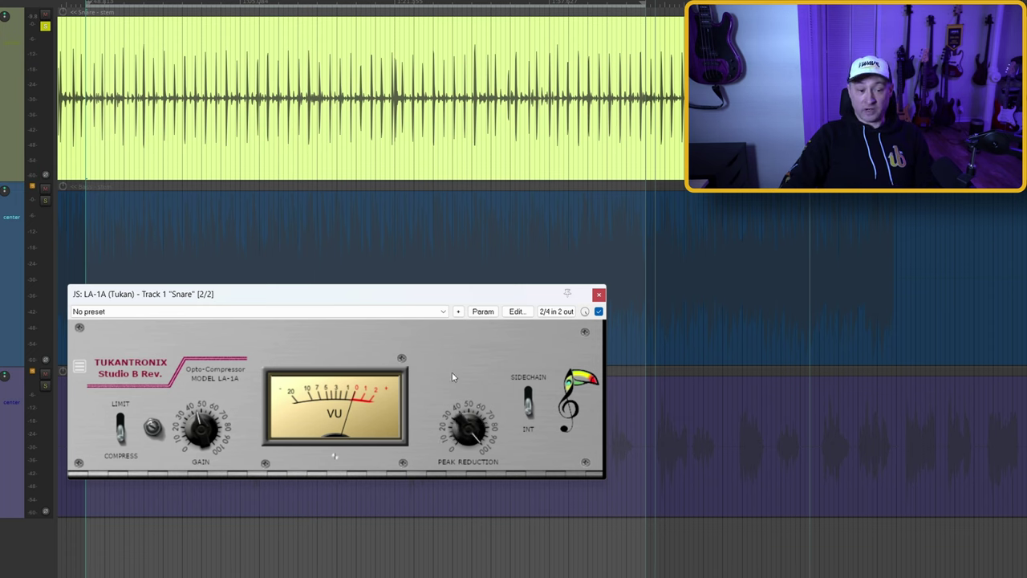
pyautogui.moveTo(210, 436); pyautogui.dragTo(187, 416)
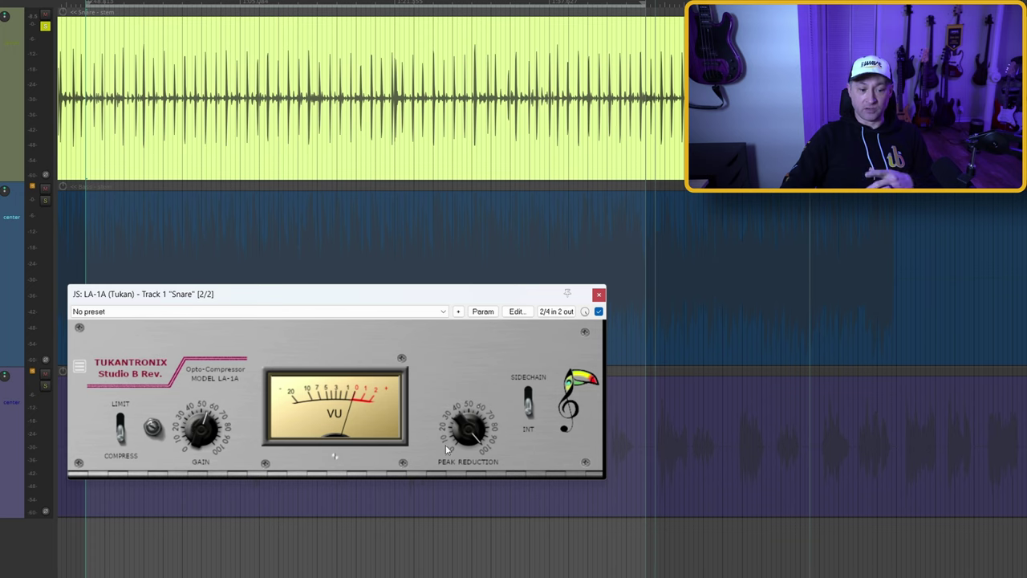
pyautogui.moveTo(470, 429); pyautogui.dragTo(468, 475)
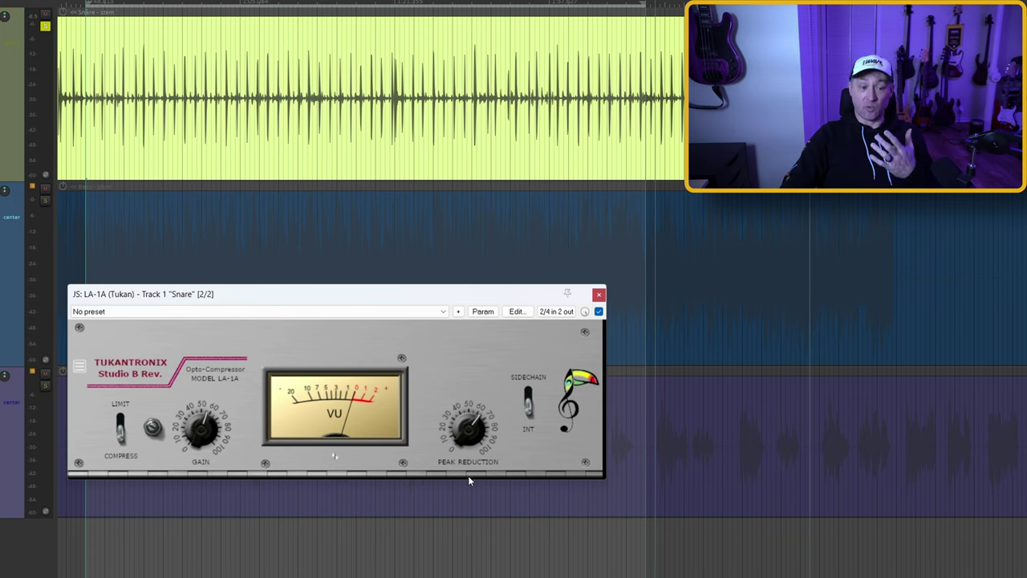
pyautogui.press('space')
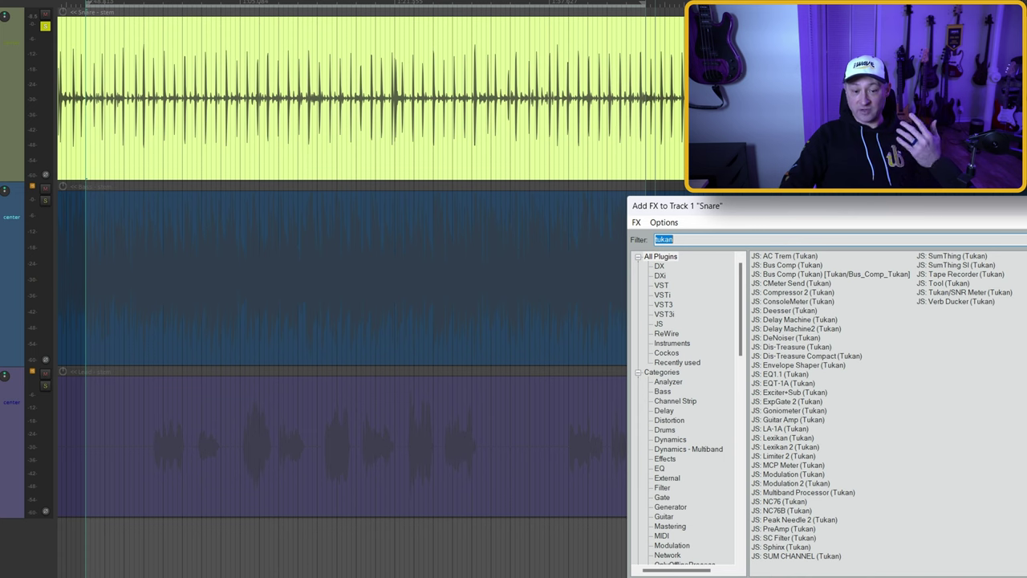
# - Add JS: NC76B (Tukan) to the Snare track and enlarge its window below the Snare waveform
pyautogui.click(783, 513)
pyautogui.doubleClick(784, 514)
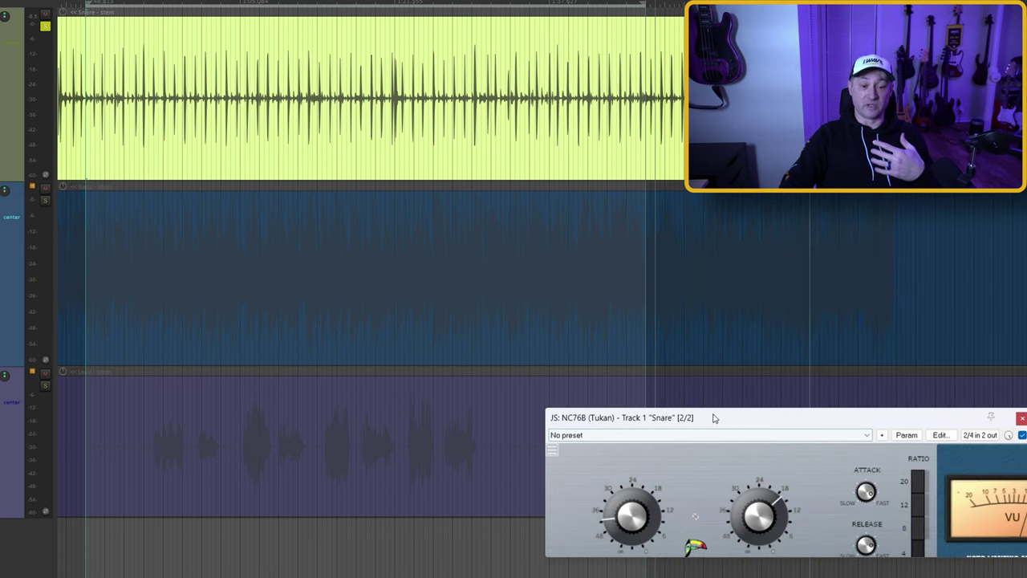
pyautogui.moveTo(714, 419); pyautogui.dragTo(237, 287)
pyautogui.moveTo(553, 429); pyautogui.dragTo(678, 458)
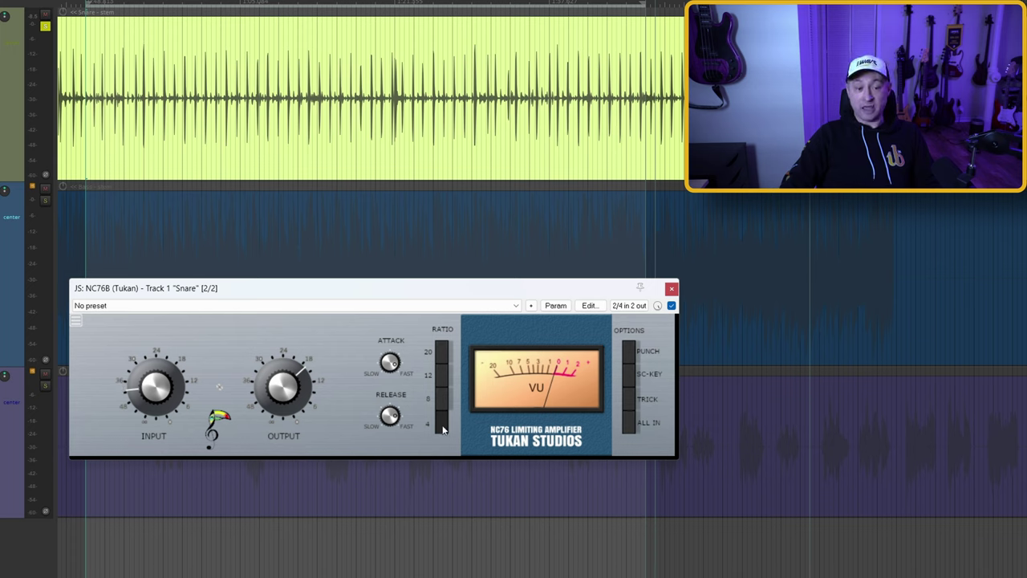
# - Adjust the NC76B's Ratio, Attack, Release, Input and Output on the Snare, and compare it bypassed and enabled during playback
pyautogui.click(443, 374)
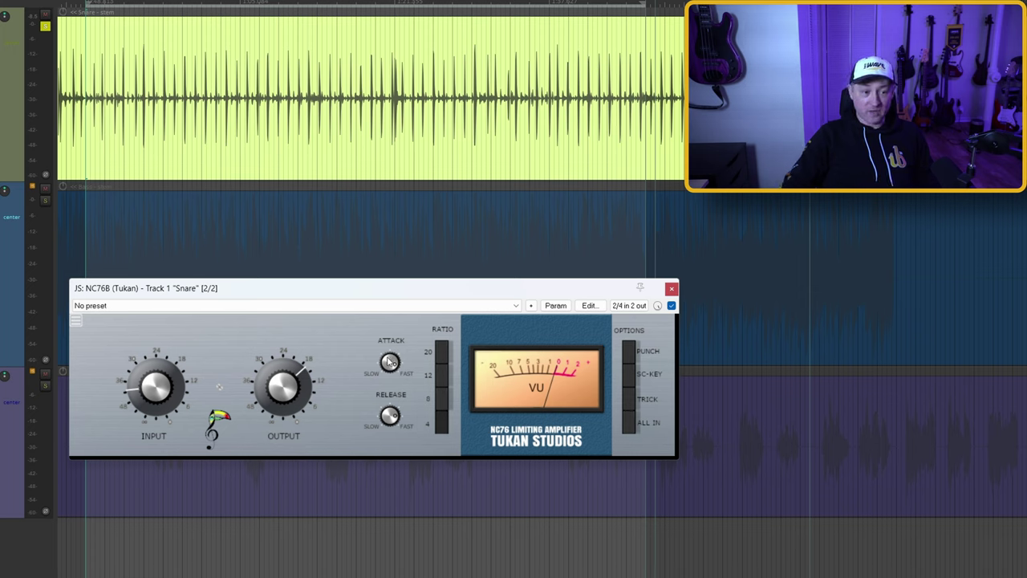
pyautogui.moveTo(389, 371); pyautogui.dragTo(389, 380)
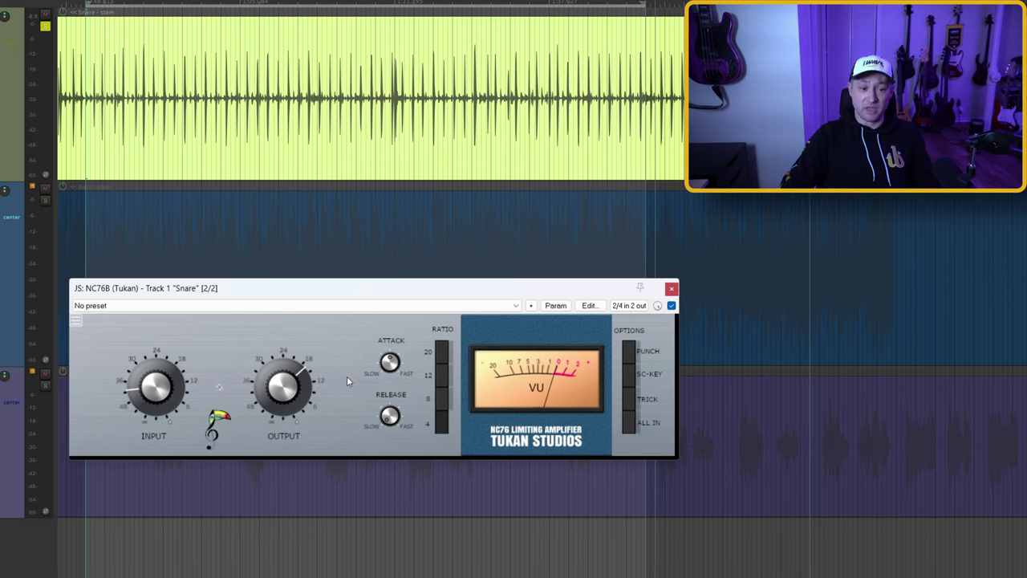
pyautogui.press('space')
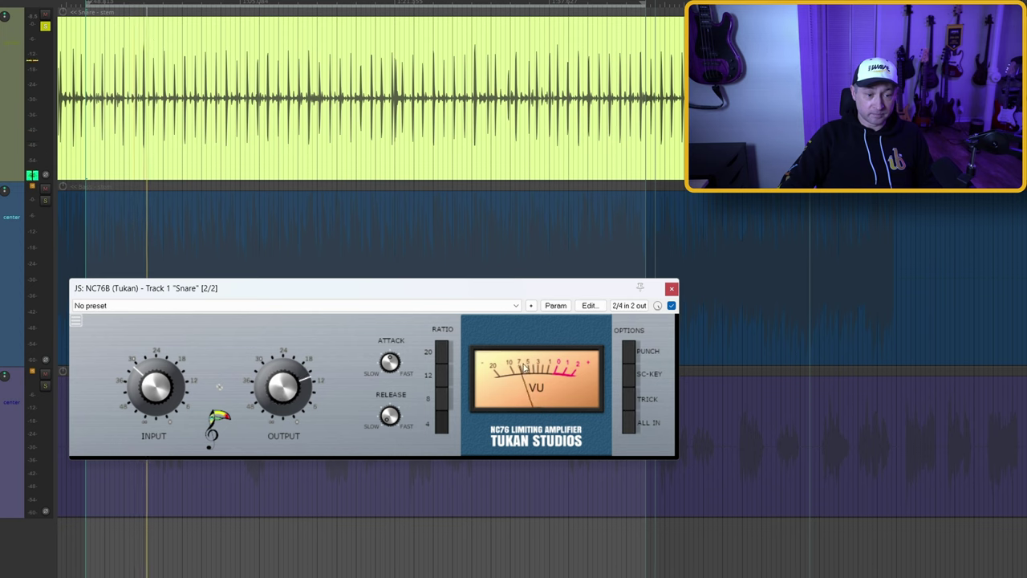
pyautogui.click(671, 306)
pyautogui.click(671, 305)
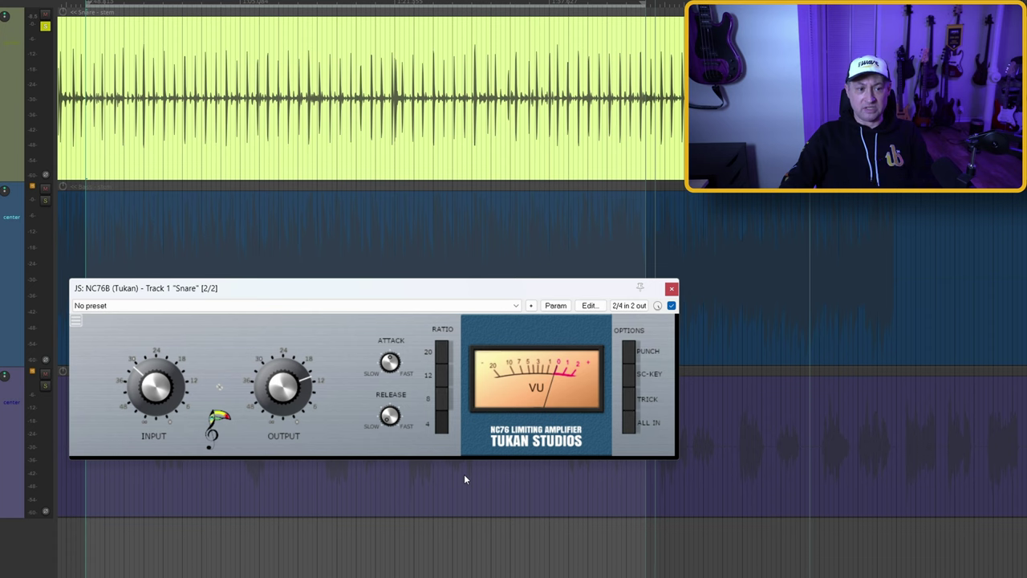
pyautogui.press('space')
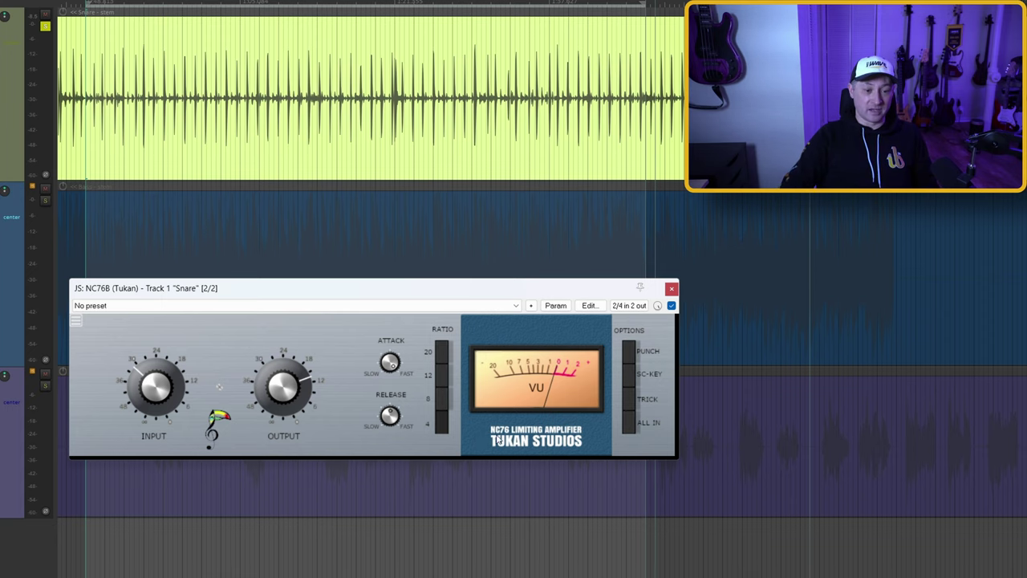
# - Close the NC76B window and solo the Bass track in place of the Snare track
pyautogui.click(671, 290)
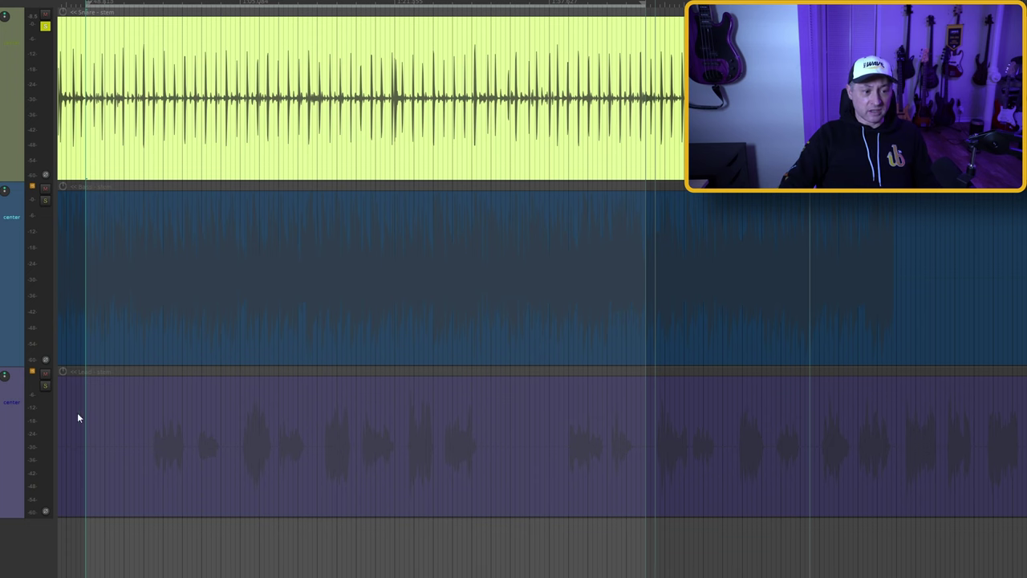
pyautogui.click(45, 200)
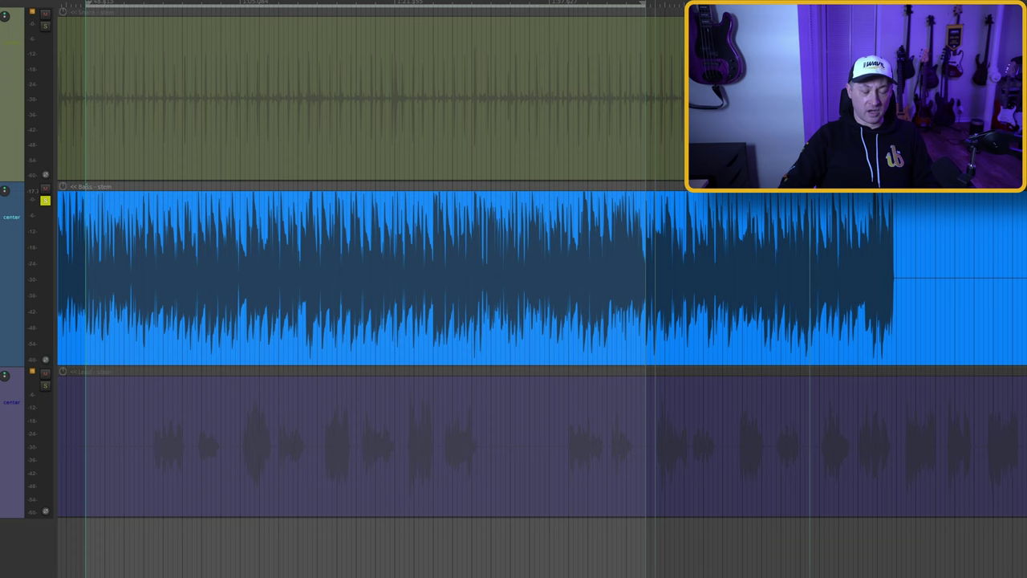
# - Play the soloed Bass track uncompressed and examine the uneven peaks along its waveform
pyautogui.press('space')
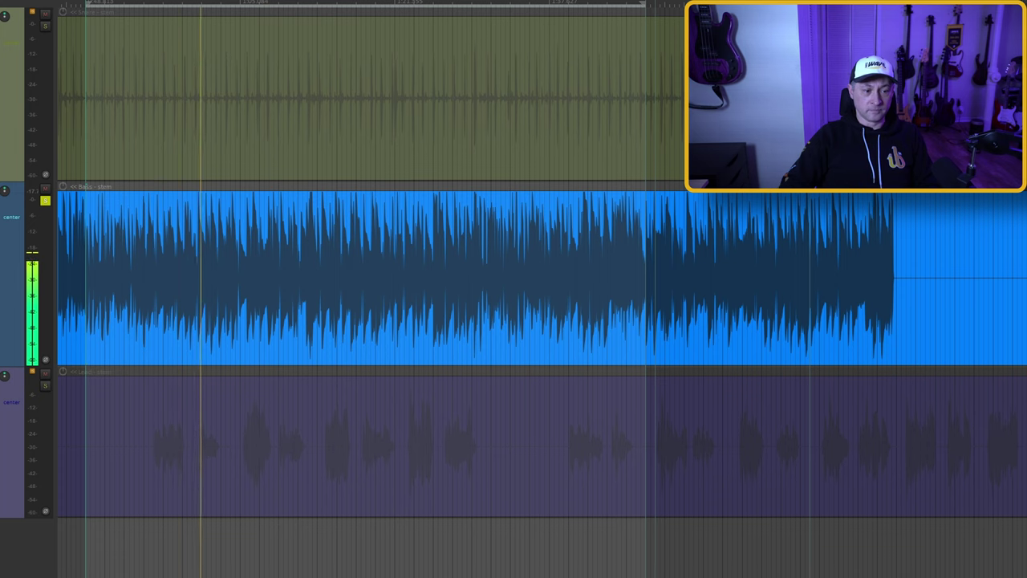
pyautogui.press('space')
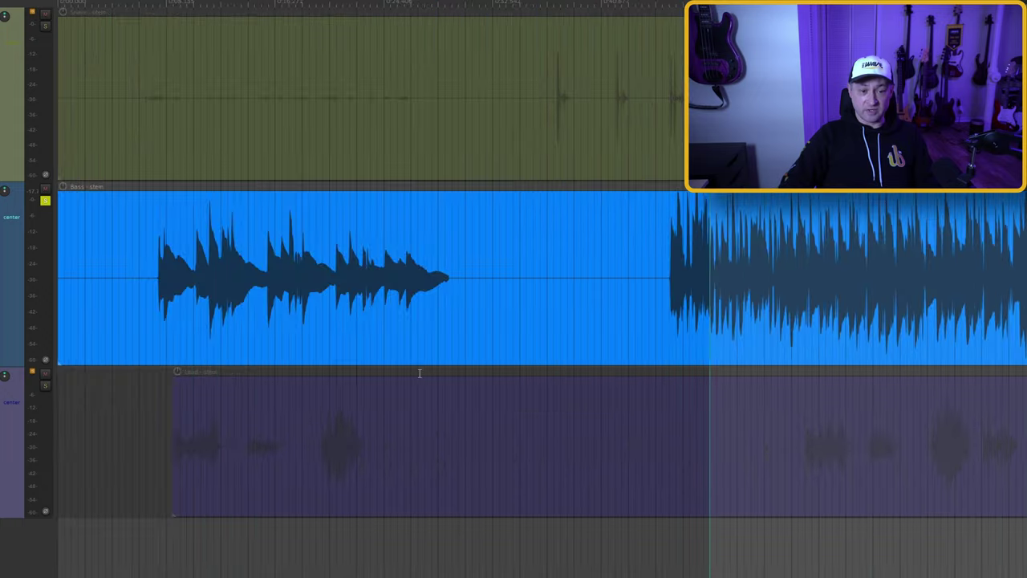
pyautogui.scroll(3, 651, 332)
pyautogui.hscroll(10, 636, 332)
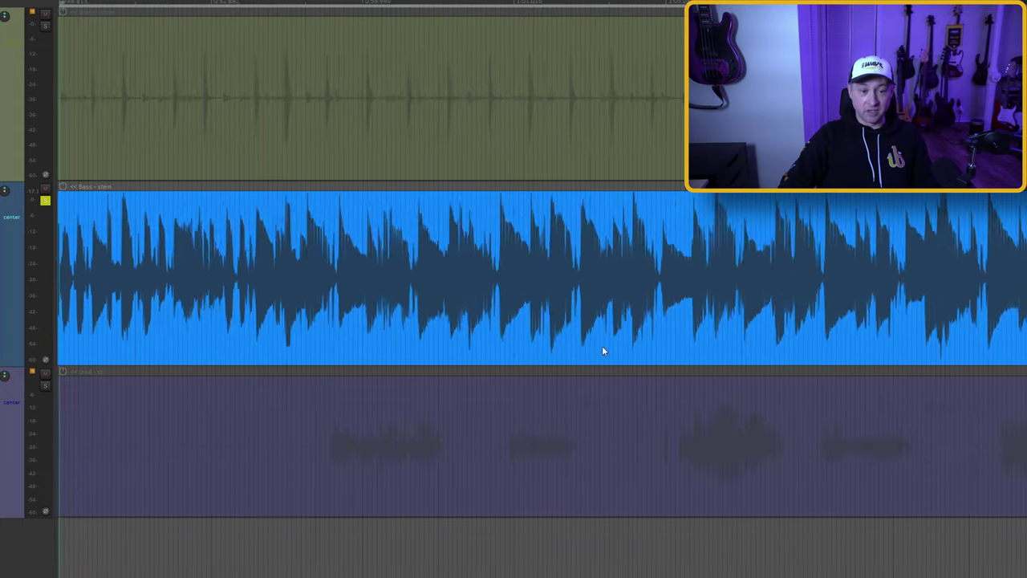
pyautogui.hscroll(-8, 561, 351)
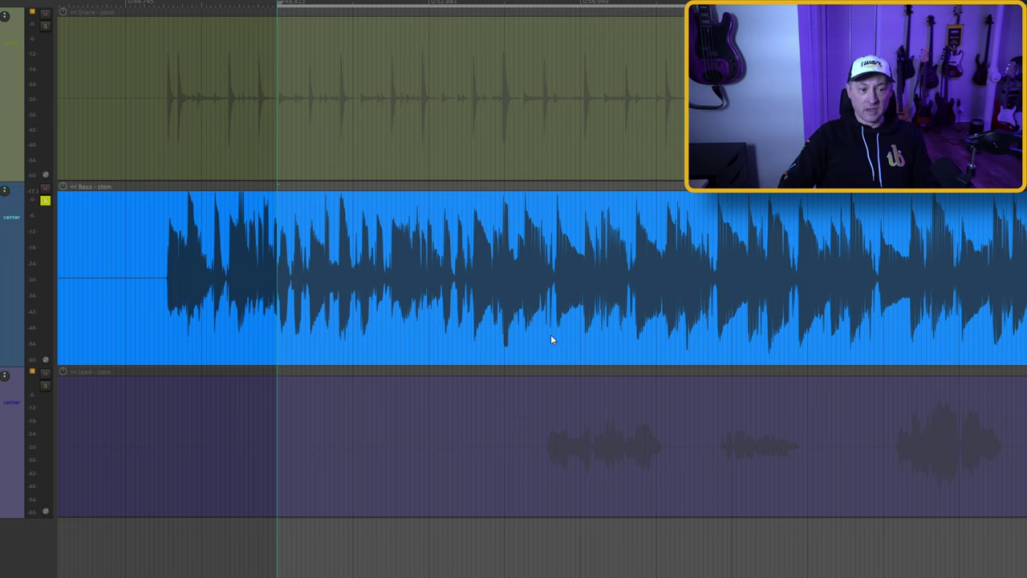
pyautogui.scroll(-2, 551, 338)
pyautogui.hscroll(-8, 541, 353)
pyautogui.hscroll(8, 521, 373)
pyautogui.hscroll(-8, 521, 371)
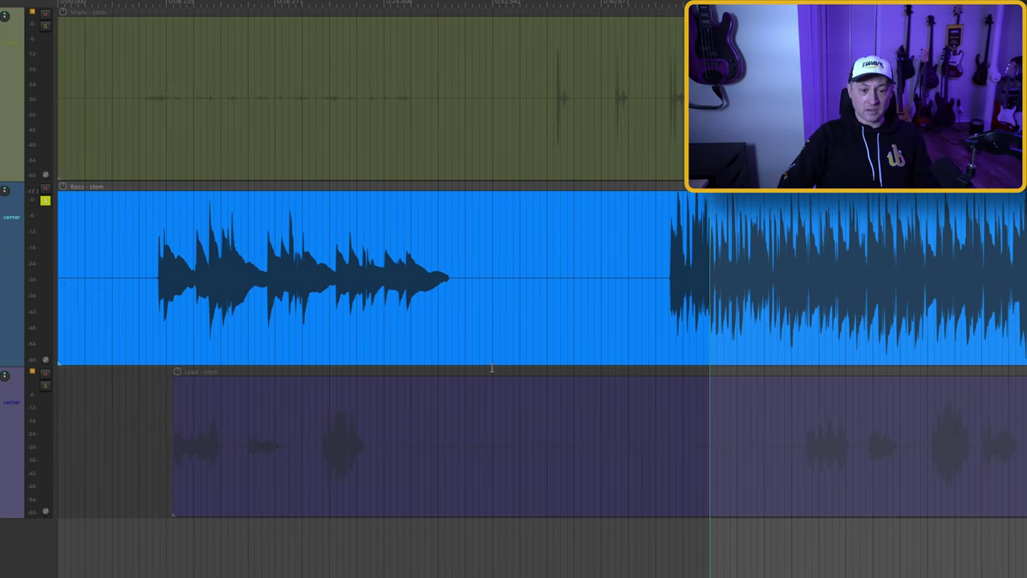
pyautogui.hscroll(8, 466, 385)
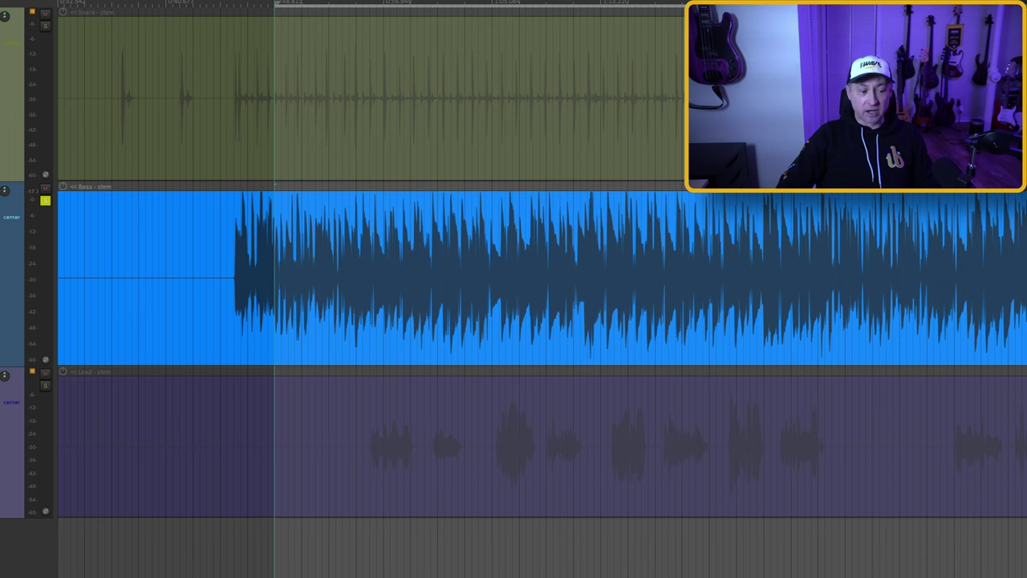
# - Add JS: NC76B (Tukan) to the Bass track, place its window below the Bass waveform and enlarge it to show all controls
pyautogui.click(1, 193)
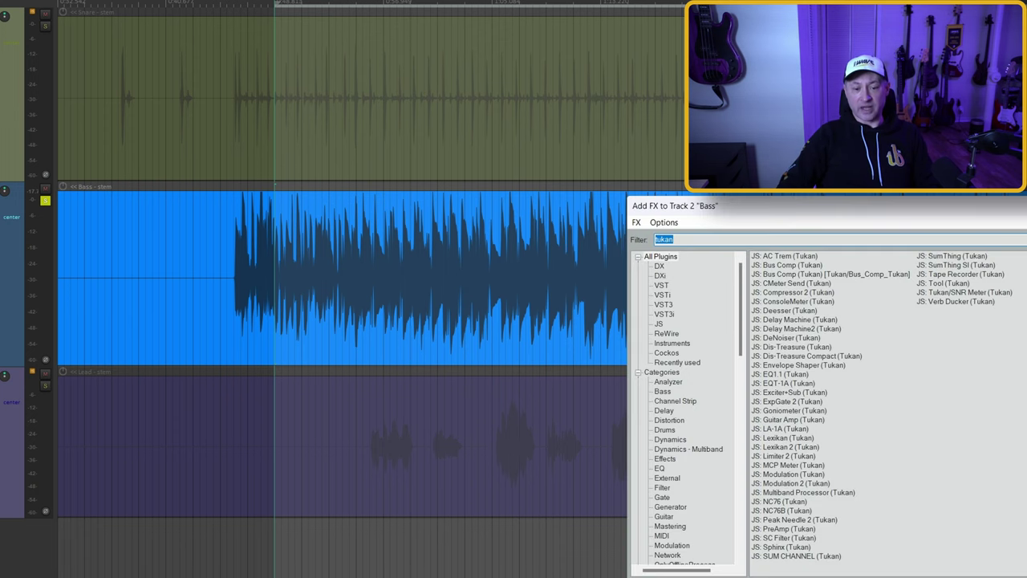
pyautogui.doubleClick(791, 511)
pyautogui.moveTo(729, 420); pyautogui.dragTo(314, 354)
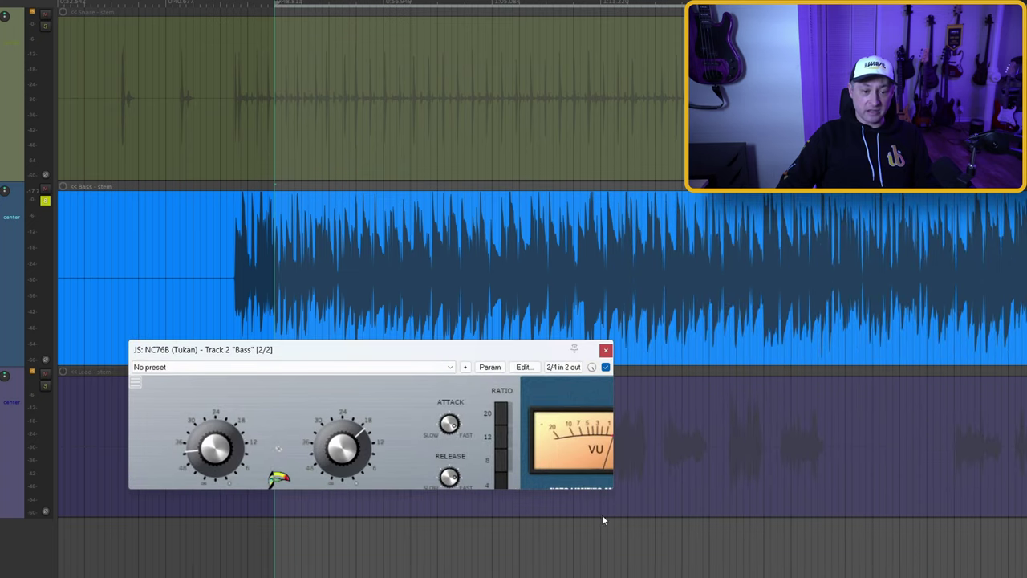
pyautogui.moveTo(613, 490); pyautogui.dragTo(739, 523)
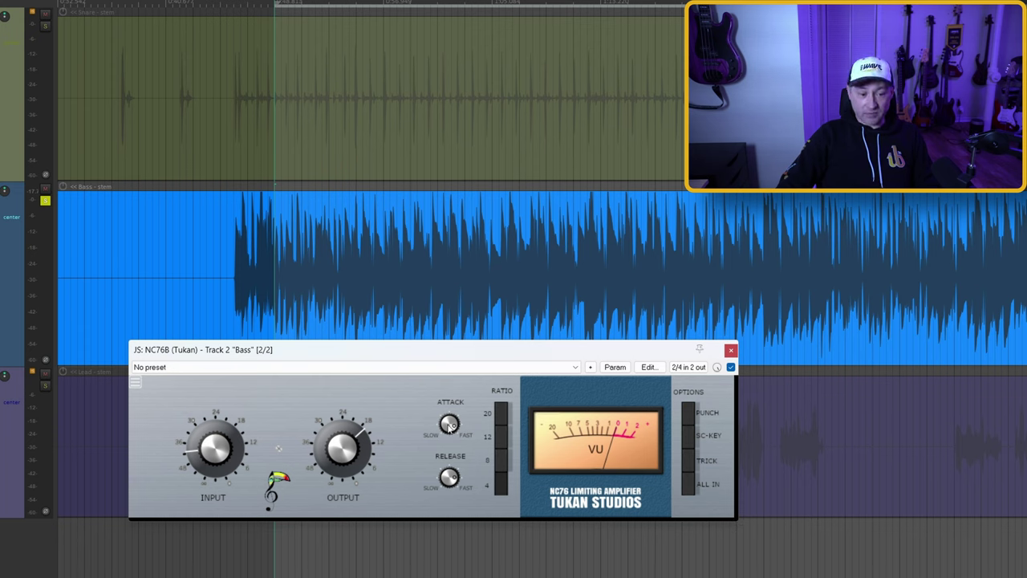
# - Slow the NC76B's Attack, lower its Input and raise its Output while the Bass plays, comparing bypassed and enabled
pyautogui.moveTo(448, 434); pyautogui.dragTo(448, 439)
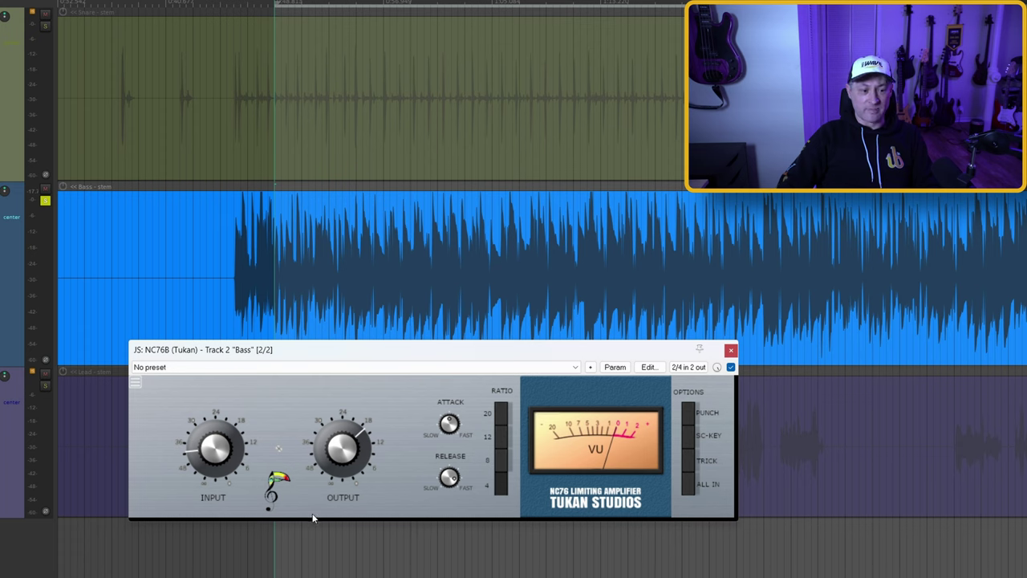
pyautogui.press('space')
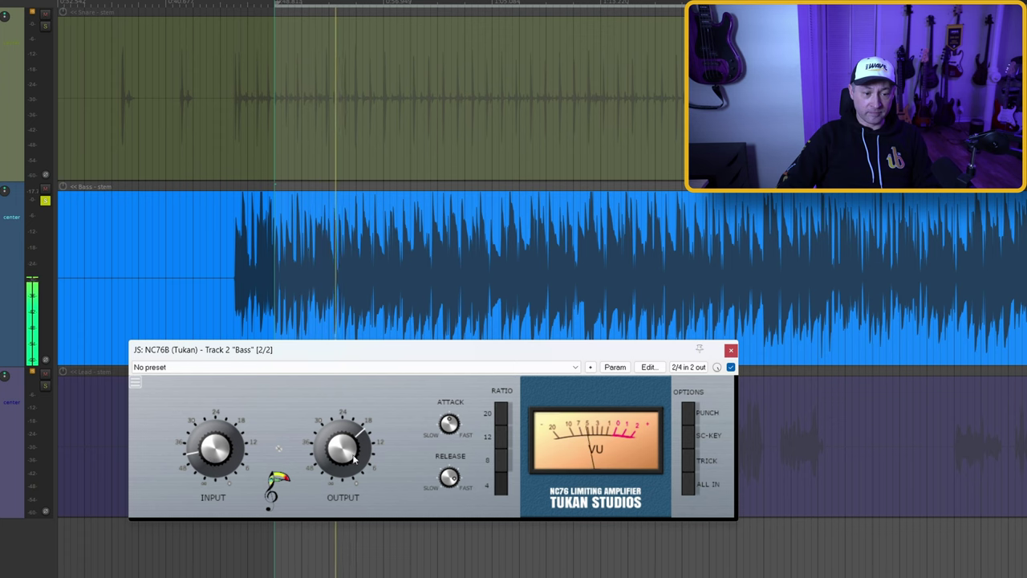
pyautogui.moveTo(341, 456); pyautogui.dragTo(329, 420)
pyautogui.click(731, 367)
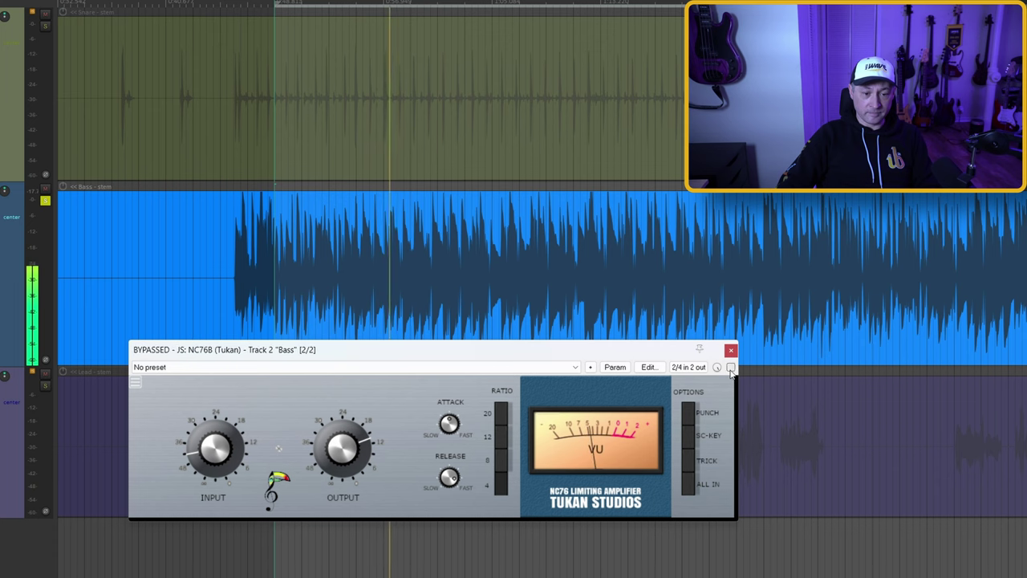
pyautogui.click(730, 367)
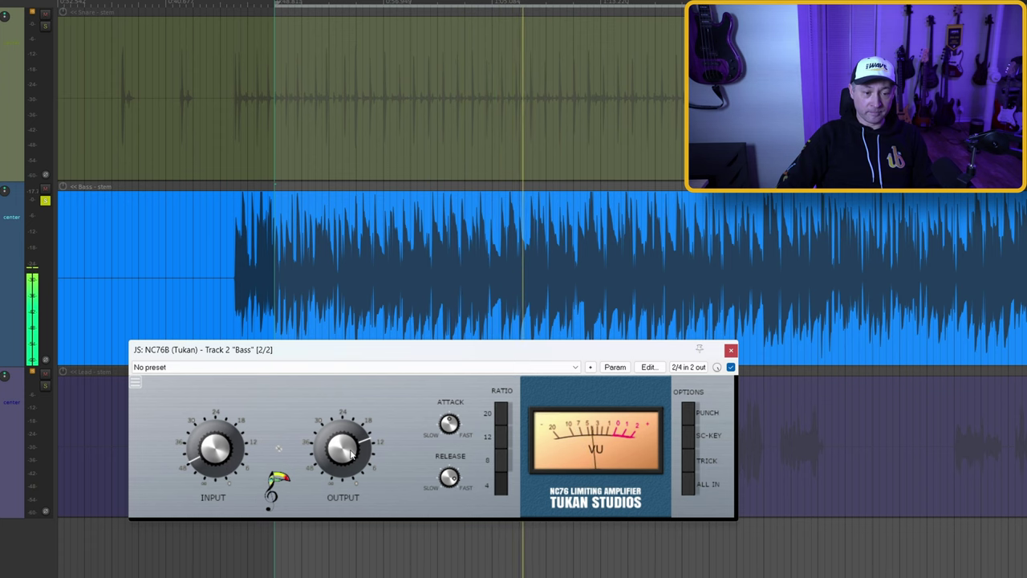
pyautogui.click(731, 366)
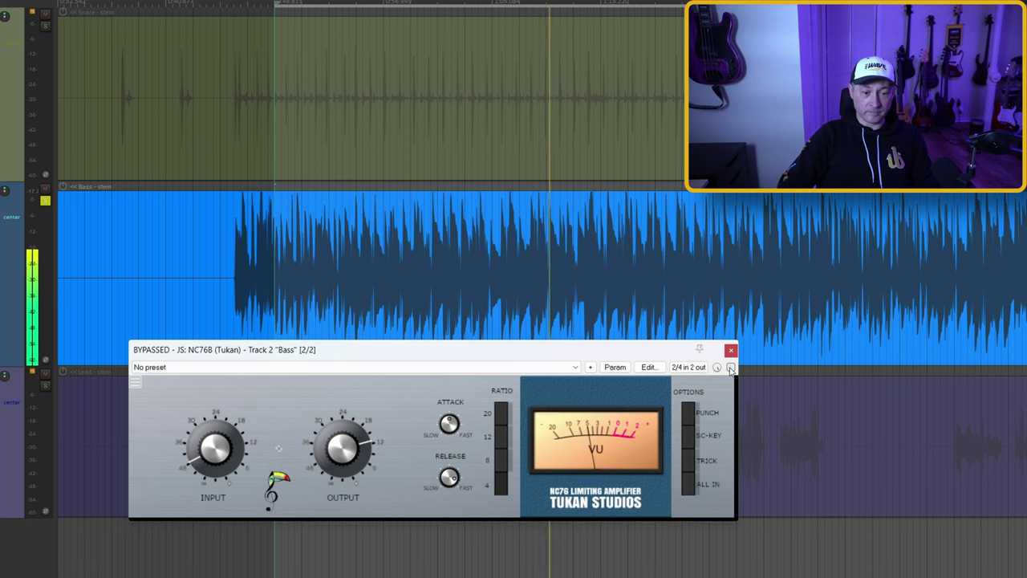
pyautogui.click(730, 367)
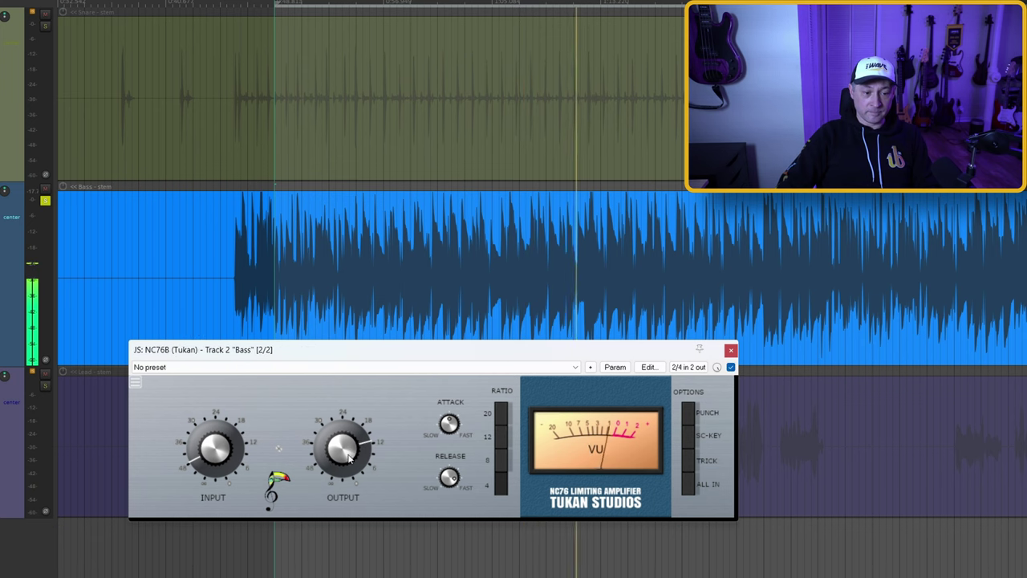
pyautogui.click(730, 367)
pyautogui.click(730, 367)
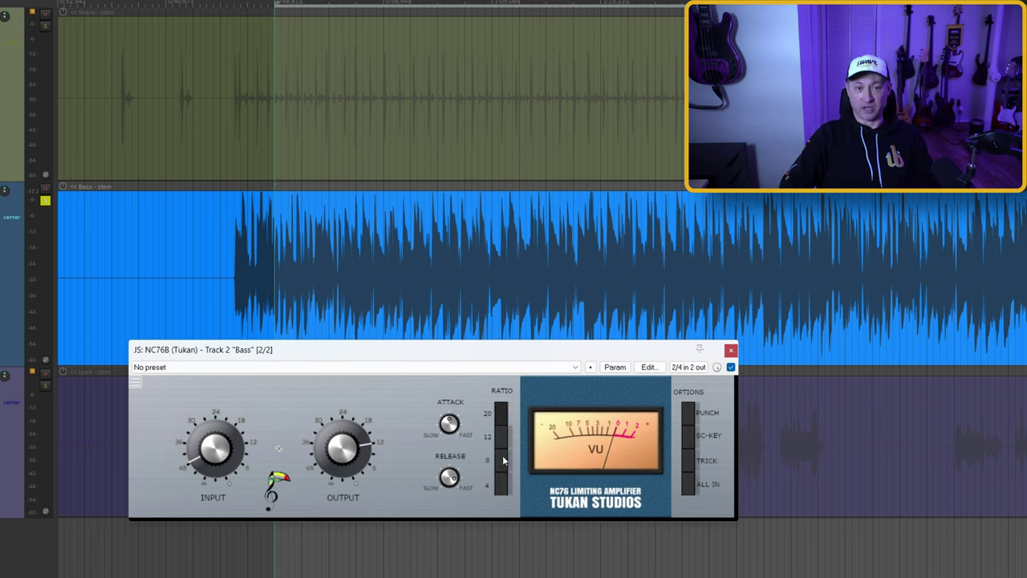
# - During Bass playback, sweep the NC76B's Input up close to its maximum and bring it back down to about 48
pyautogui.press('space')
pyautogui.moveTo(217, 455); pyautogui.dragTo(214, 408)
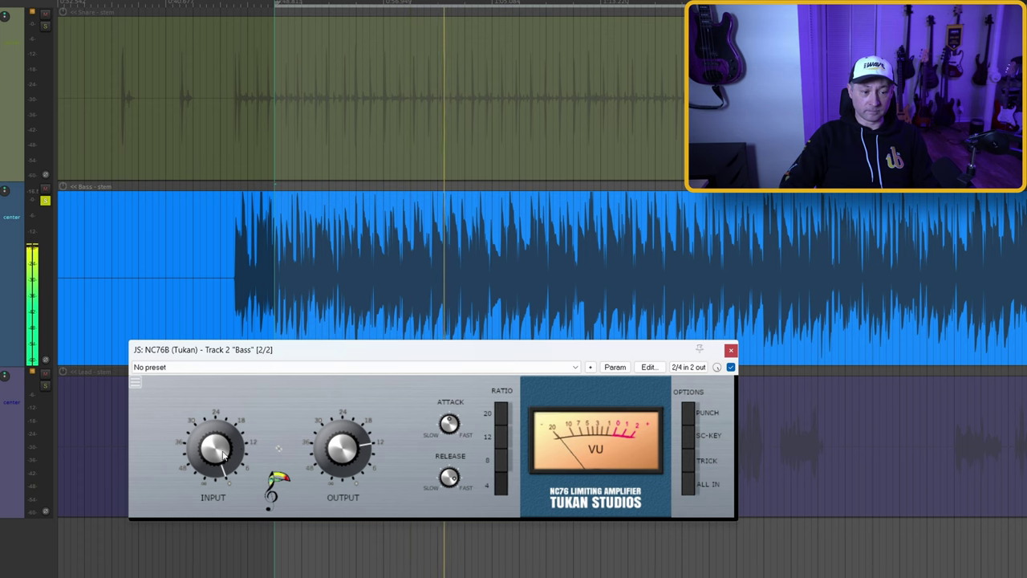
pyautogui.scroll(10, 213, 489)
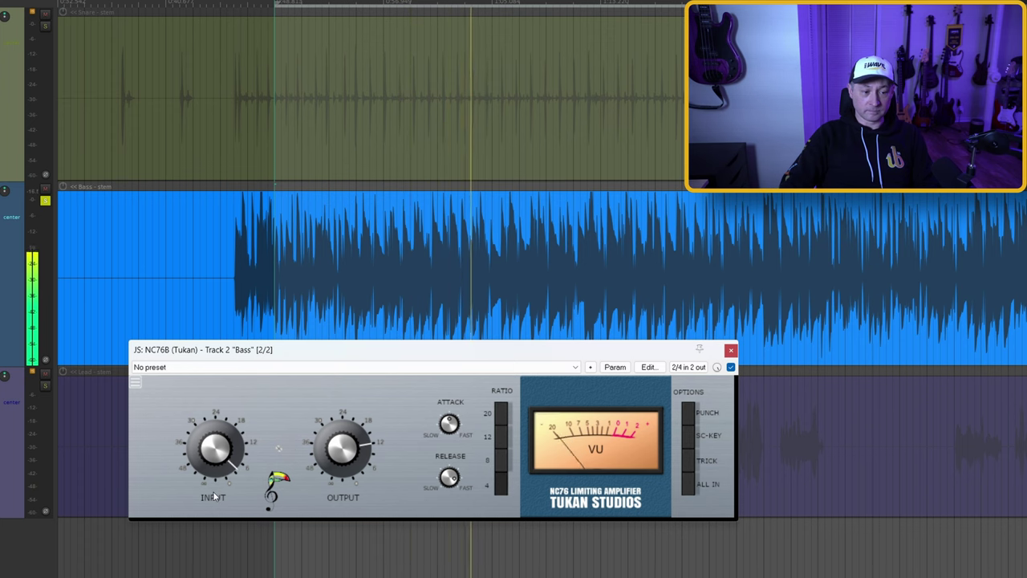
pyautogui.moveTo(220, 484); pyautogui.dragTo(227, 566)
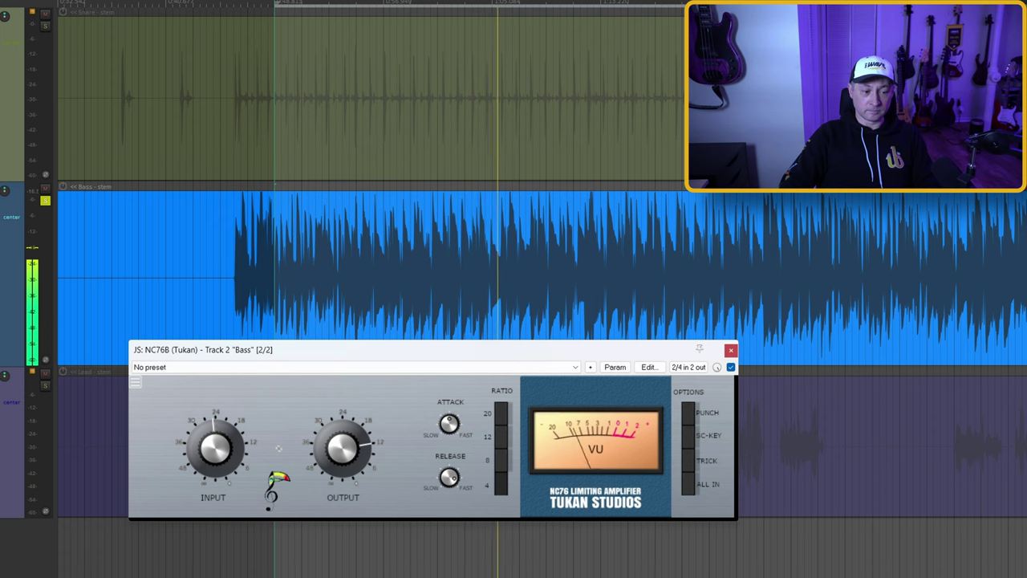
pyautogui.moveTo(214, 463); pyautogui.dragTo(226, 483)
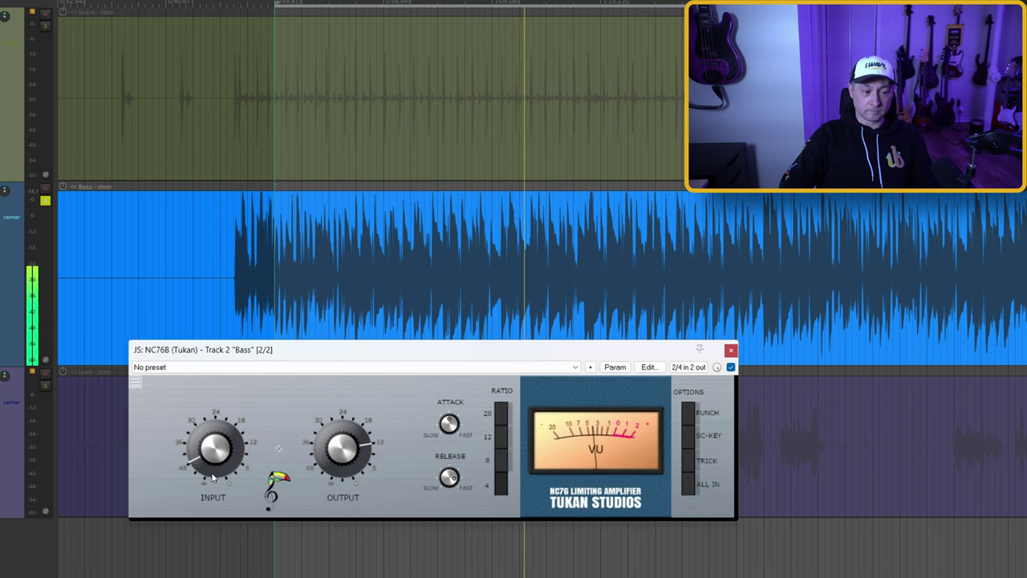
pyautogui.press('space')
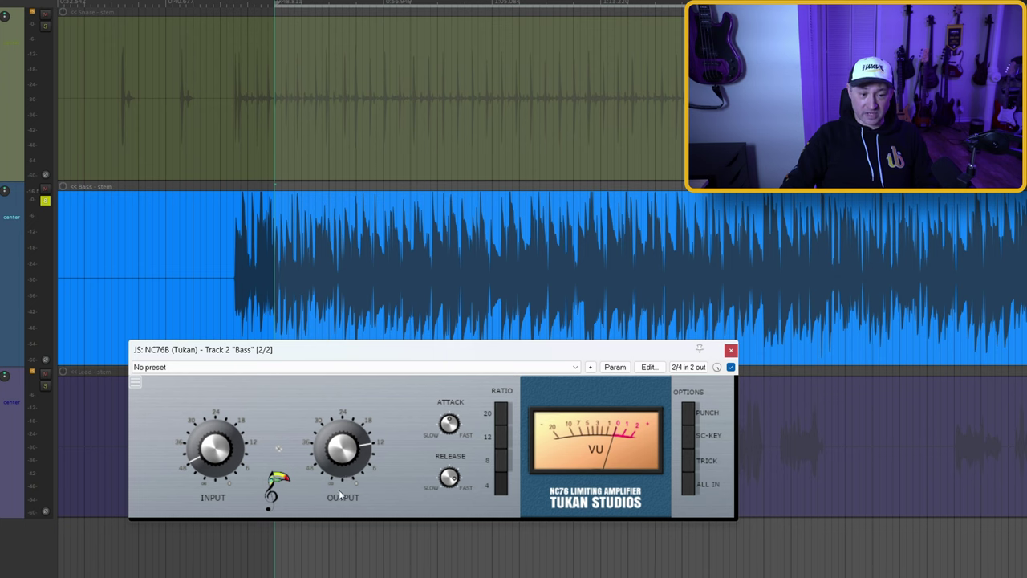
pyautogui.press('space')
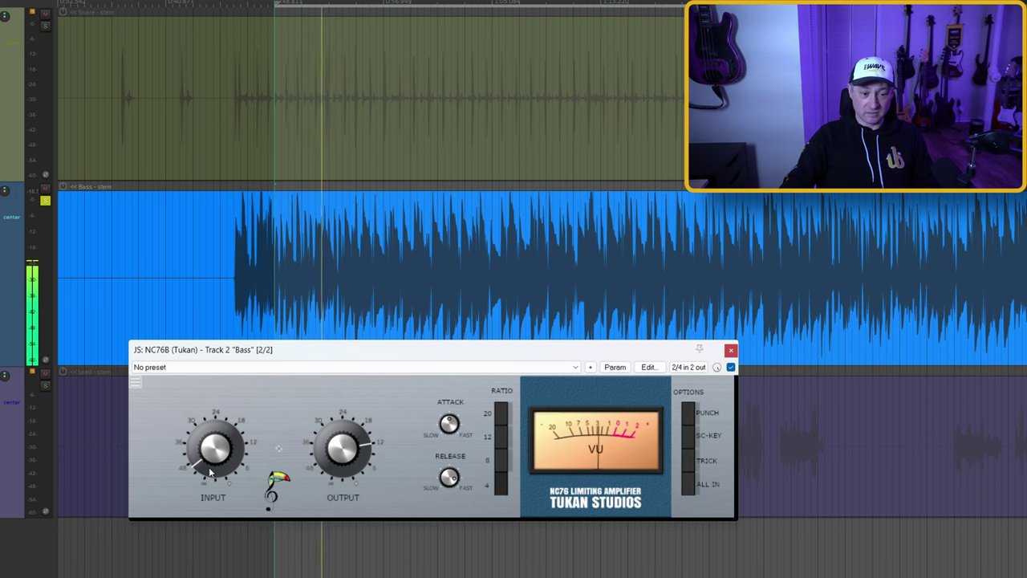
pyautogui.press('space')
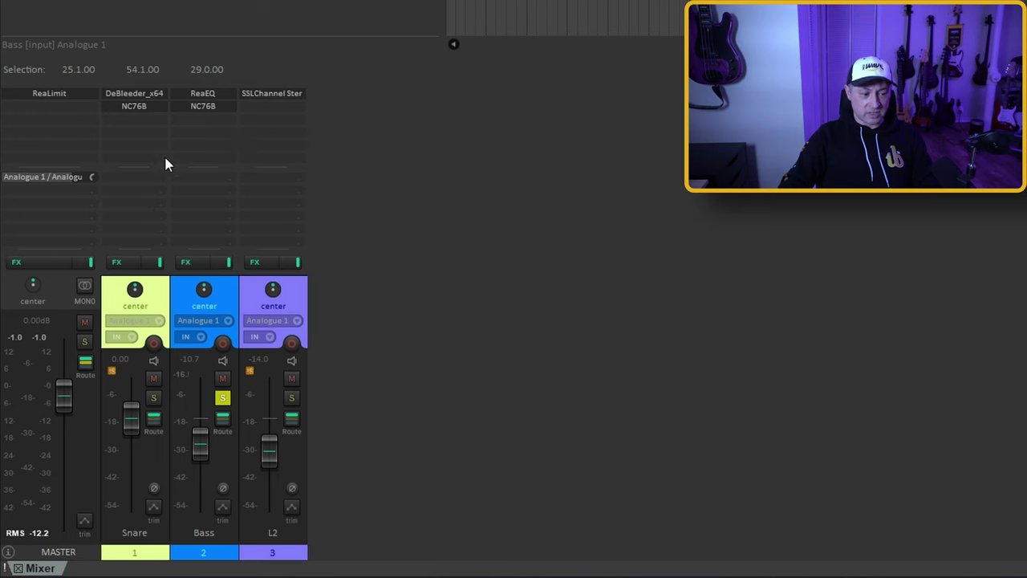
# - Duplicate the NC76B on the Bass track, align its window below the first, and compare the copy bypassed and enabled during playback
pyautogui.moveTo(216, 121); pyautogui.dragTo(215, 122)
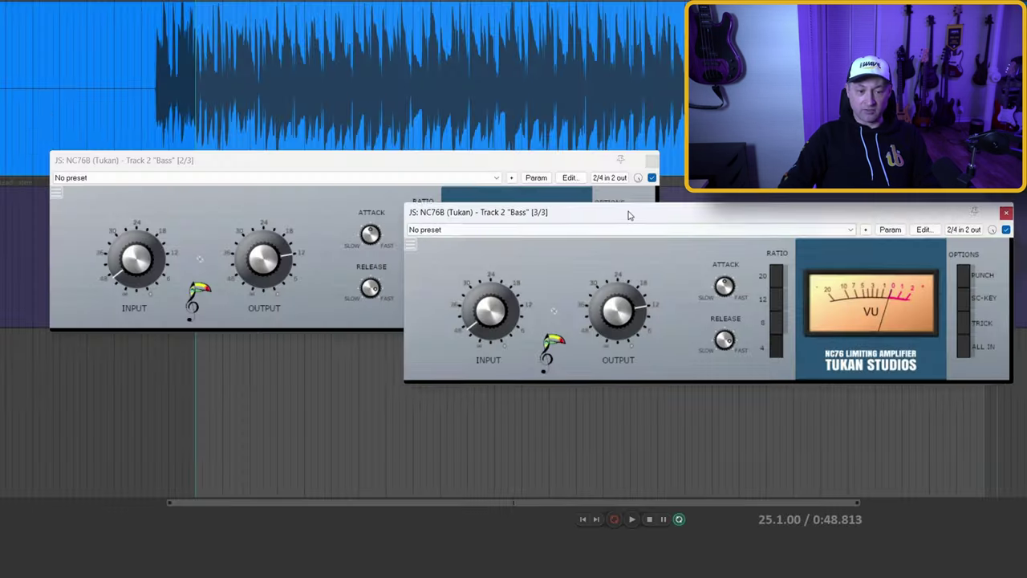
pyautogui.moveTo(628, 213); pyautogui.dragTo(274, 331)
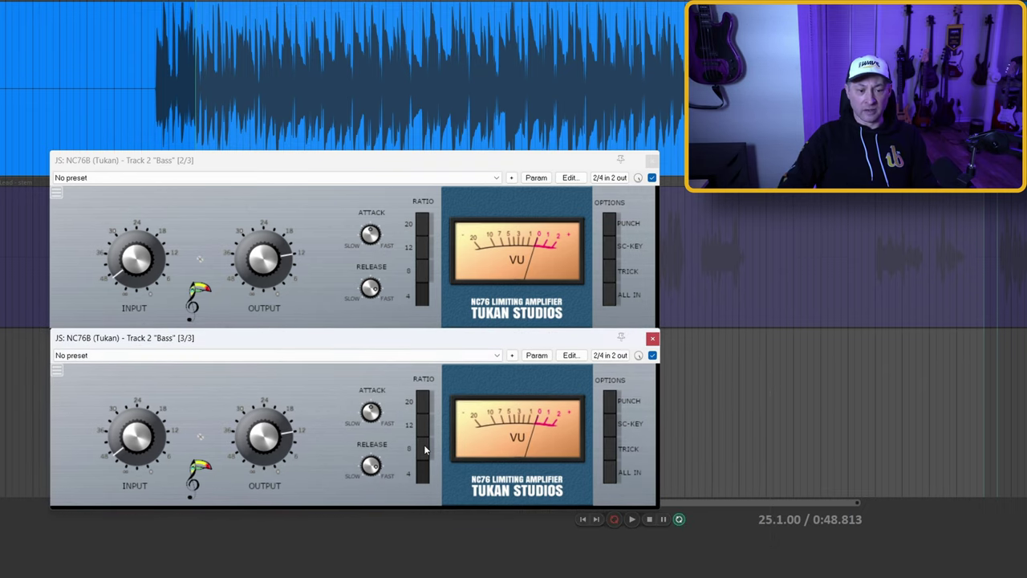
pyautogui.press('space')
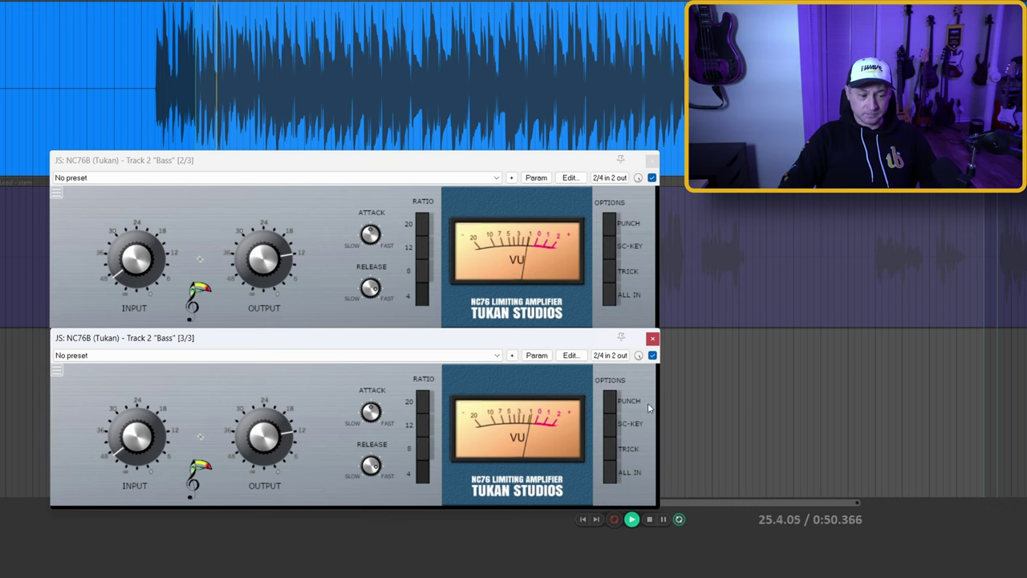
pyautogui.click(652, 354)
pyautogui.click(651, 355)
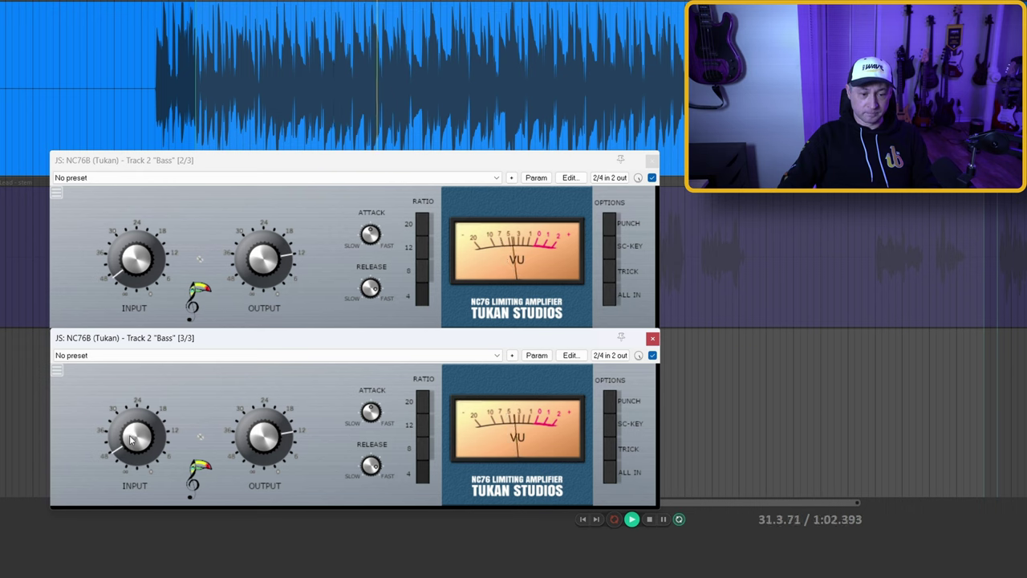
pyautogui.press('space')
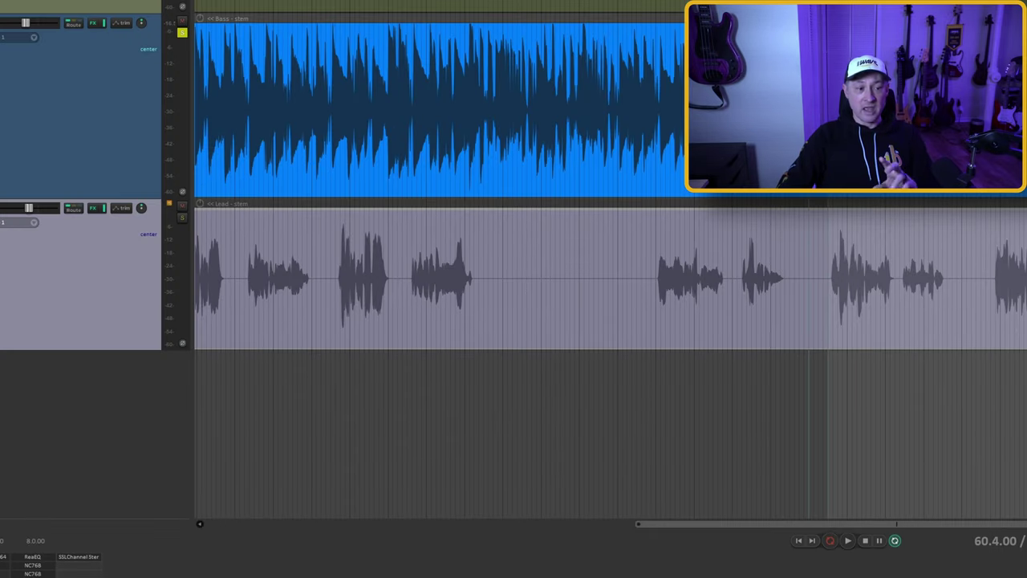
# - Render the compressed Bass track to a mono stem track, enlarge the new track's height, and unmute the original Bass
pyautogui.rightClick(25, 110)
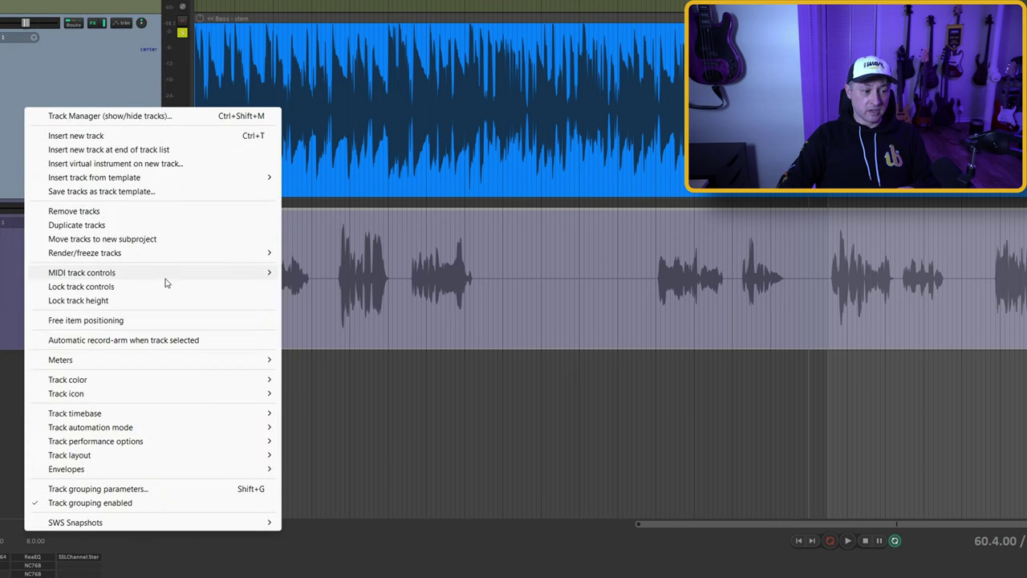
pyautogui.moveTo(177, 254)
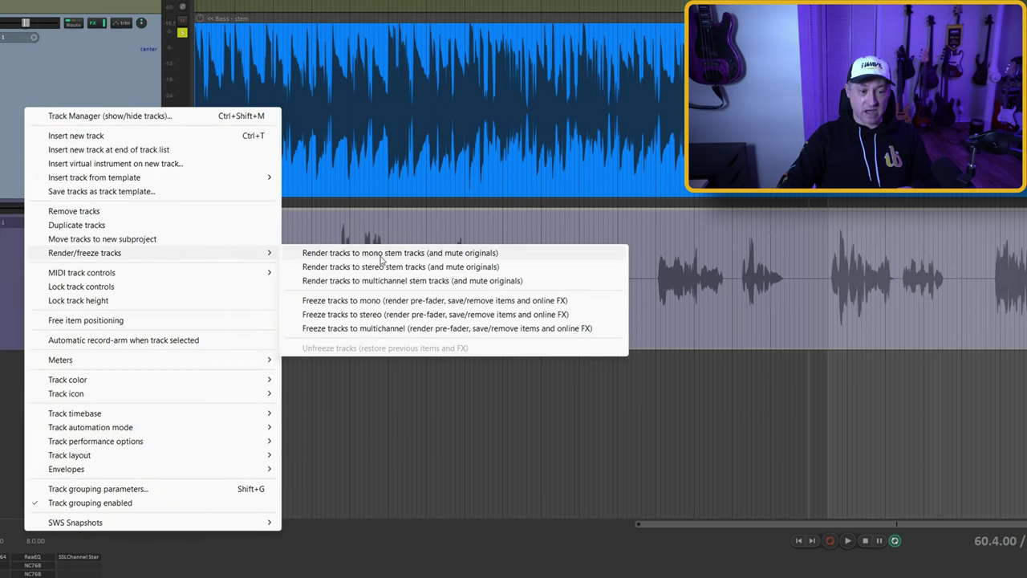
pyautogui.click(379, 255)
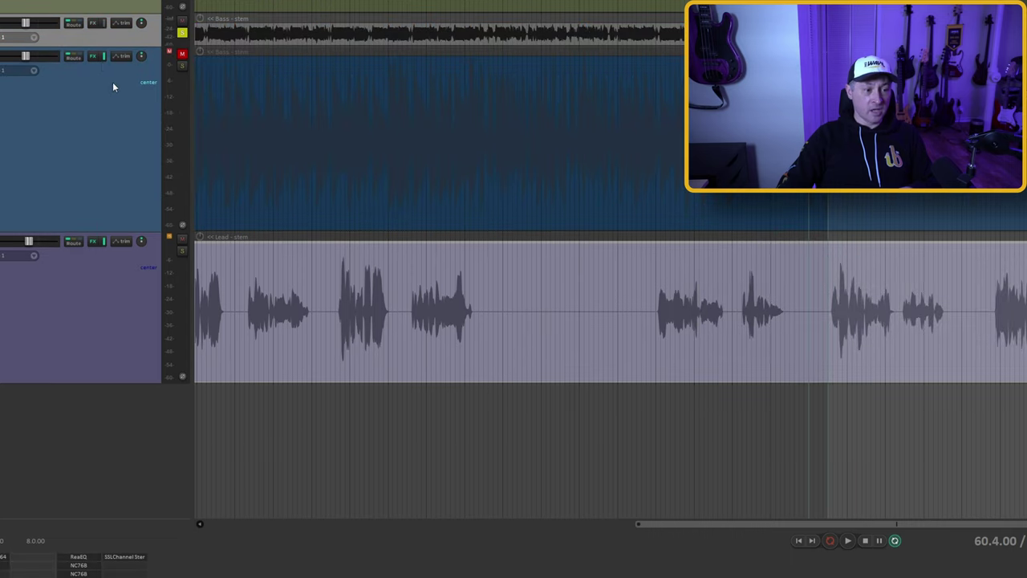
pyautogui.moveTo(100, 50); pyautogui.dragTo(184, 163)
pyautogui.click(185, 166)
# - Solo the original Bass, compare its zoomed waveform with the rendered stem's, and play the original without the stem soloed
pyautogui.scroll(3, 833, 211)
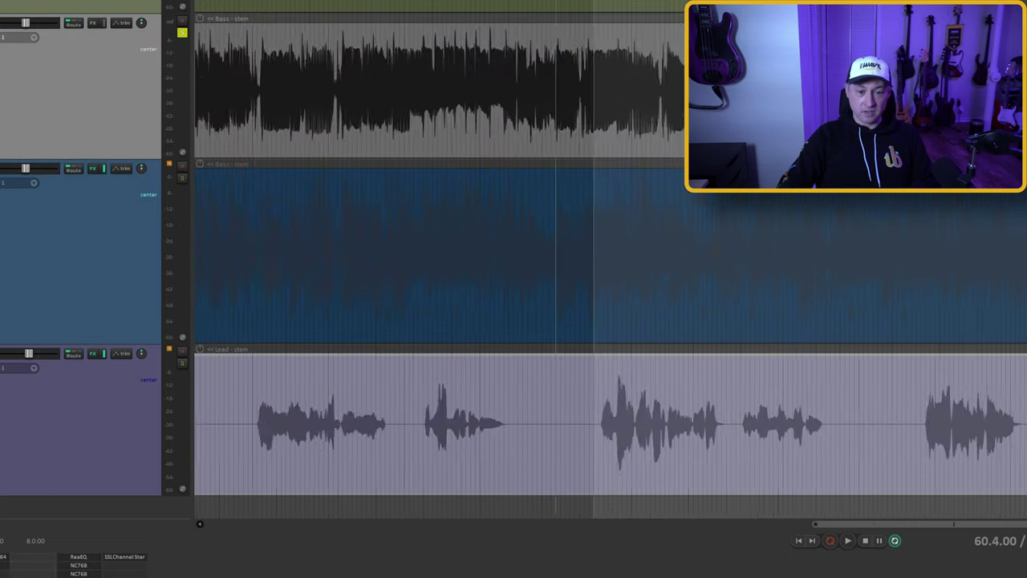
pyautogui.click(182, 177)
pyautogui.scroll(4, 839, 242)
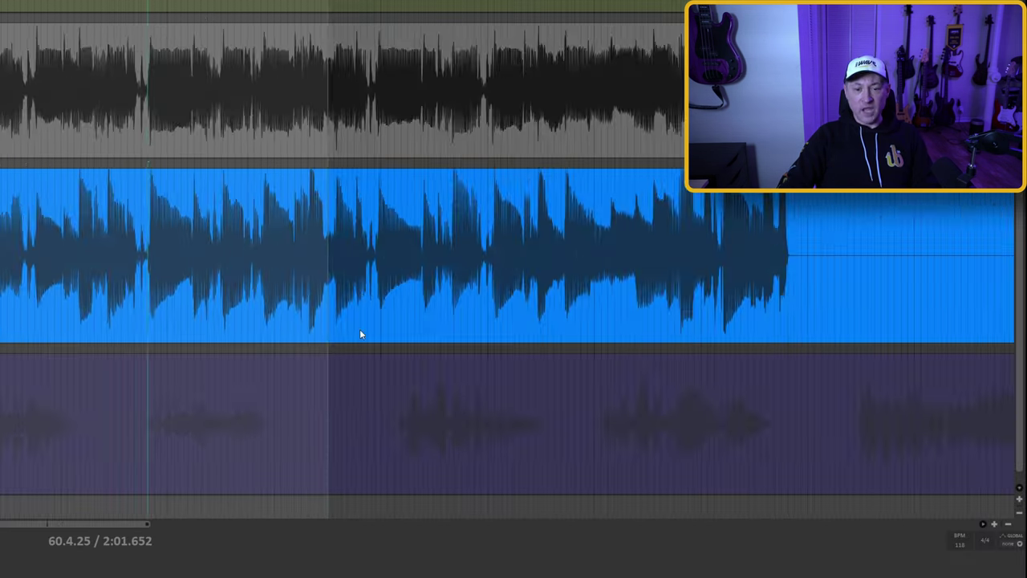
pyautogui.scroll(2, 314, 348)
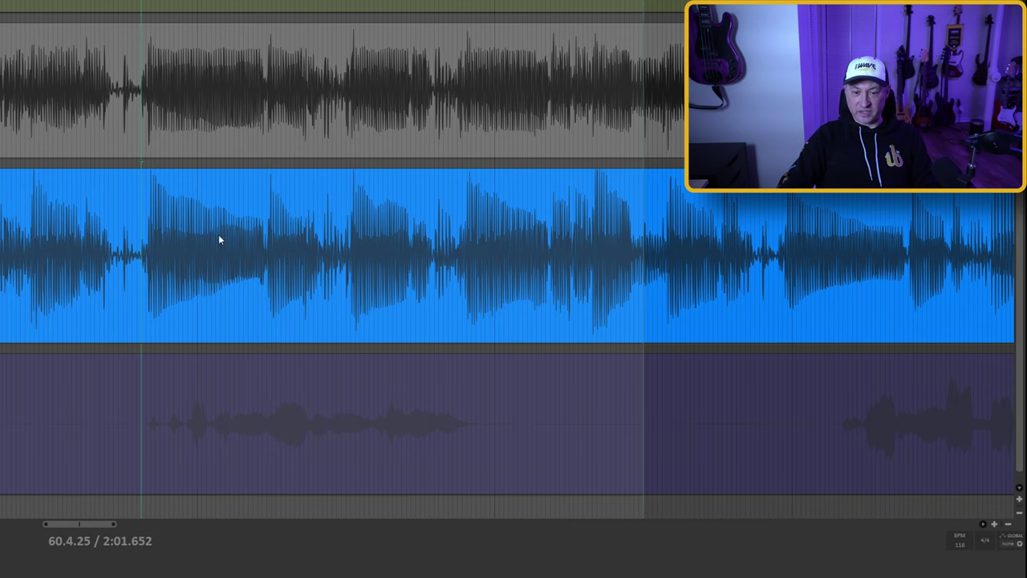
pyautogui.press('F6')
pyautogui.press('space')
pyautogui.press('space')
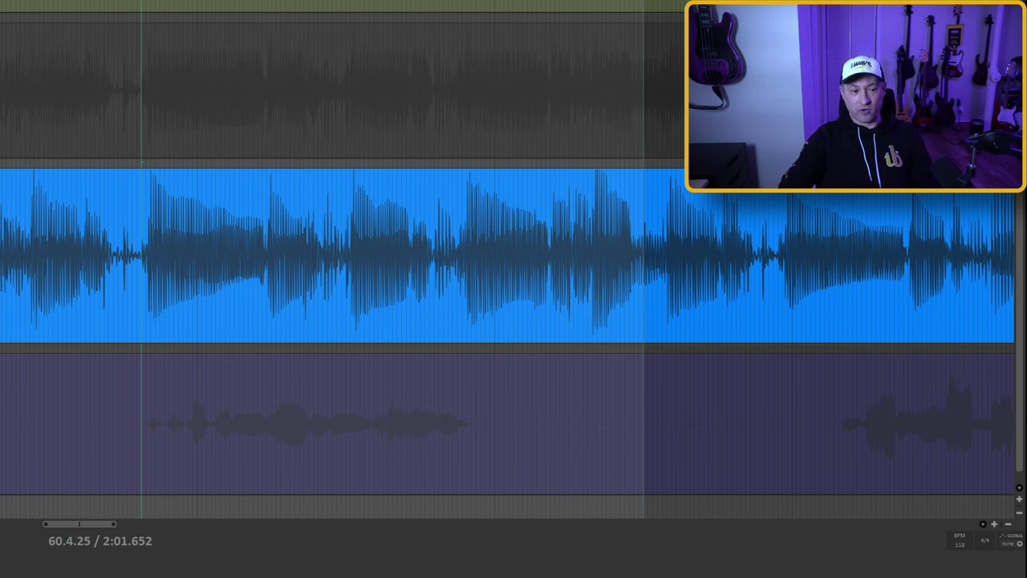
# - Solo and play the rendered Bass stem, examine its zoomed waveform, and solo the original Bass again for comparison
pyautogui.press('Up')
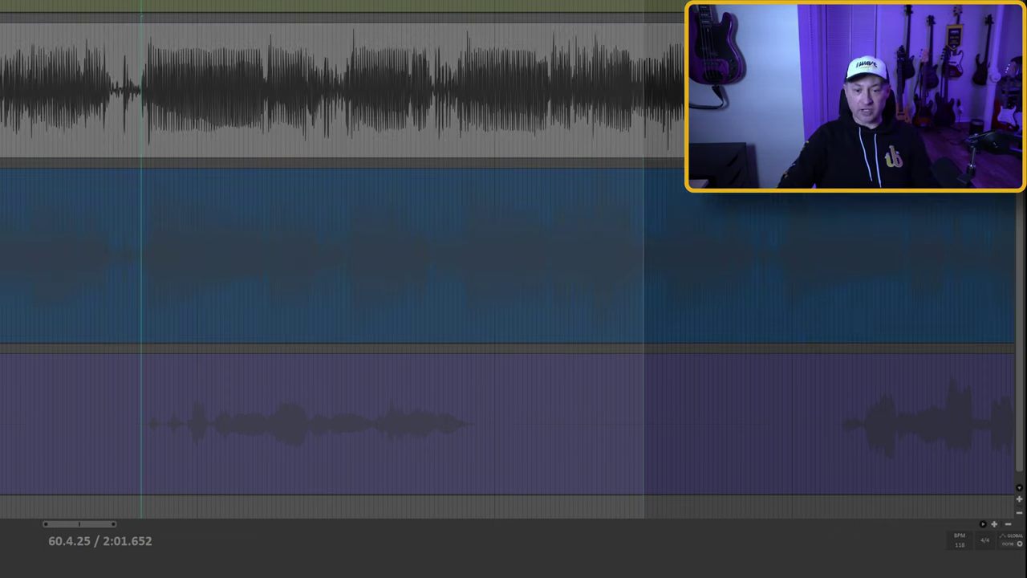
pyautogui.press('space')
pyautogui.press('space')
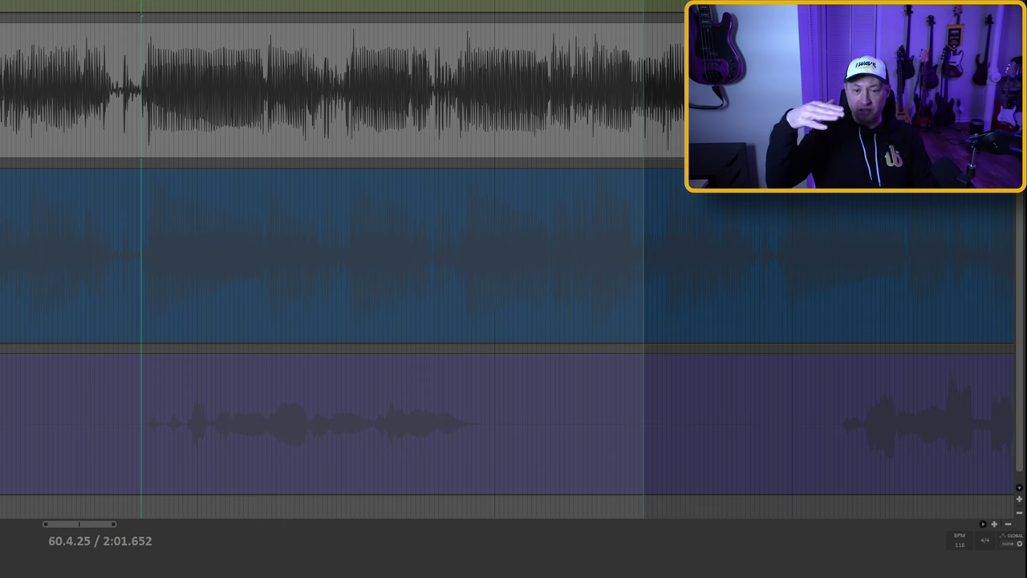
pyautogui.scroll(3, 202, 239)
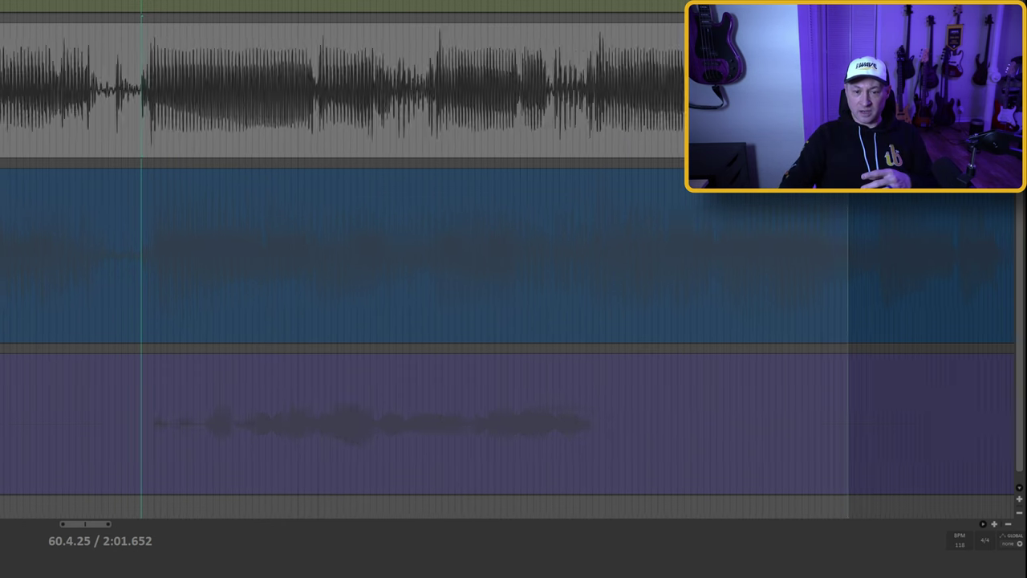
pyautogui.scroll(2, 207, 243)
pyautogui.scroll(-5, 139, 246)
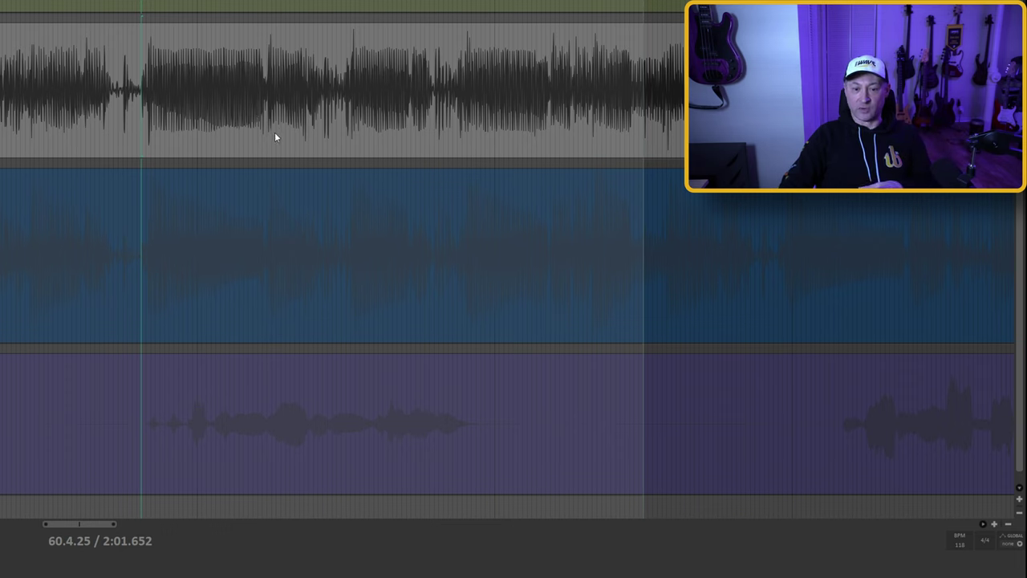
pyautogui.scroll(-2, 277, 137)
pyautogui.press('Down')
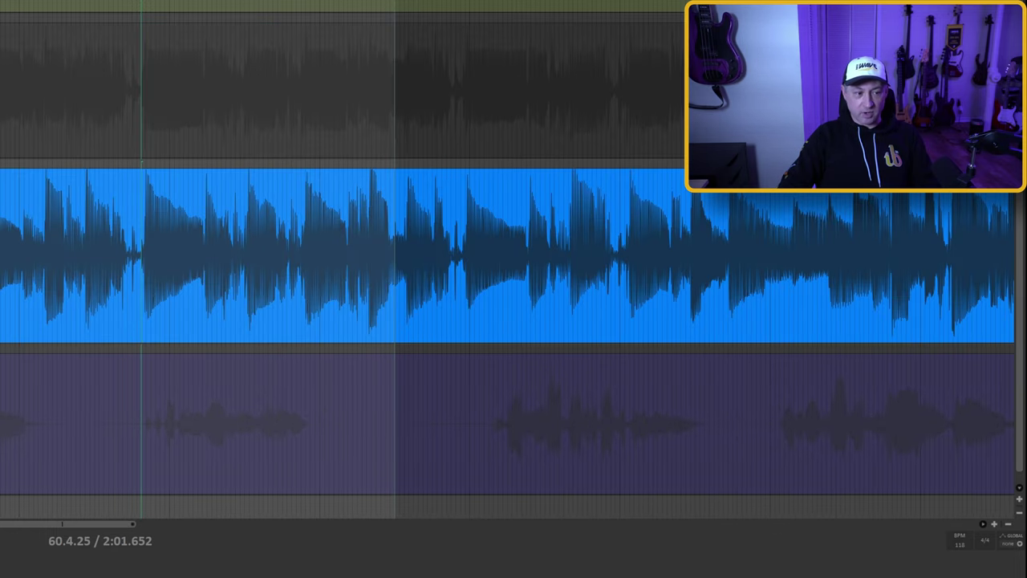
pyautogui.press('F6')
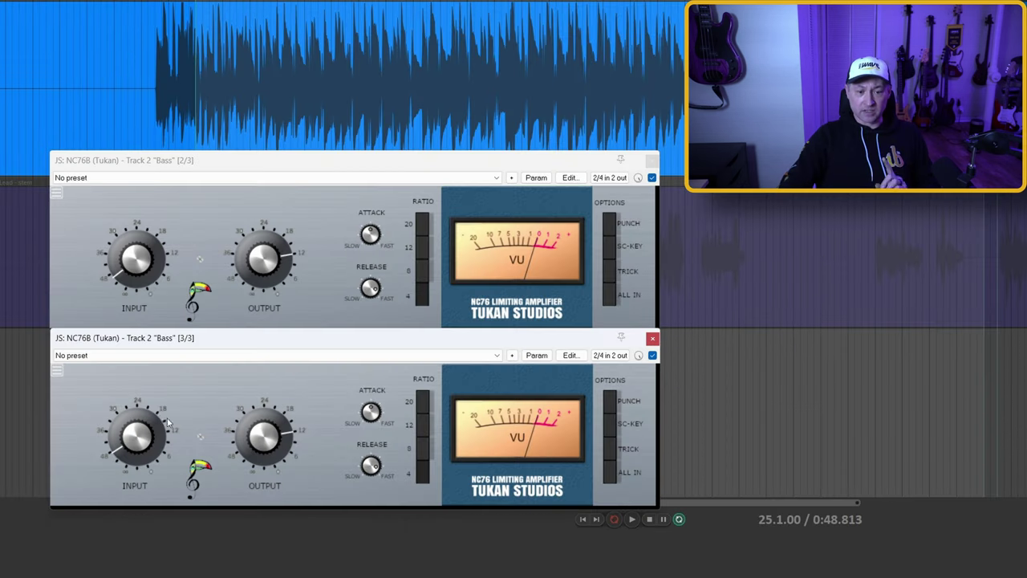
# - Close both NC76B windows and play the soloed lead vocal from 54.3.00 without compression
pyautogui.click(652, 337)
pyautogui.click(652, 160)
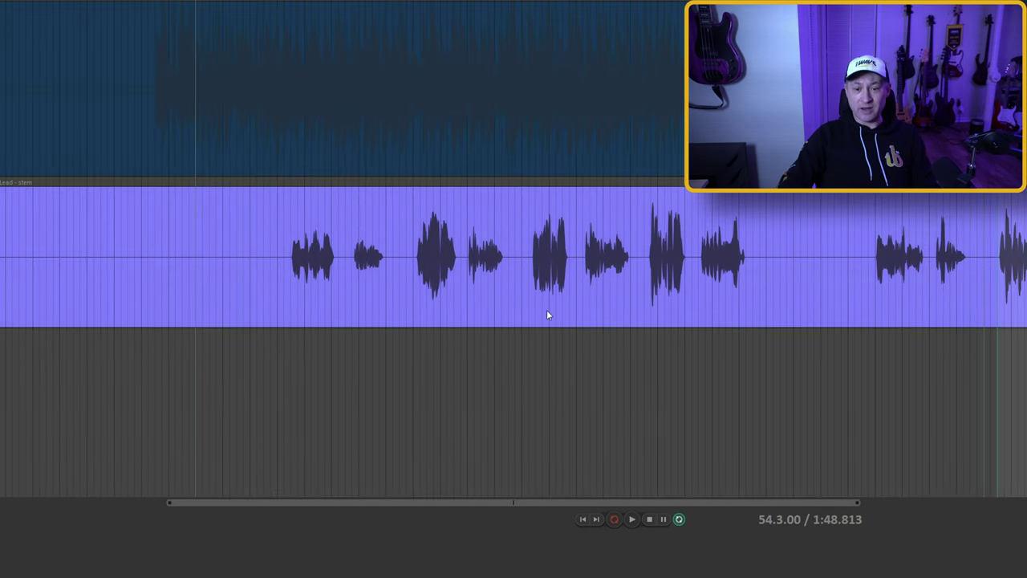
pyautogui.hscroll(5, 546, 310)
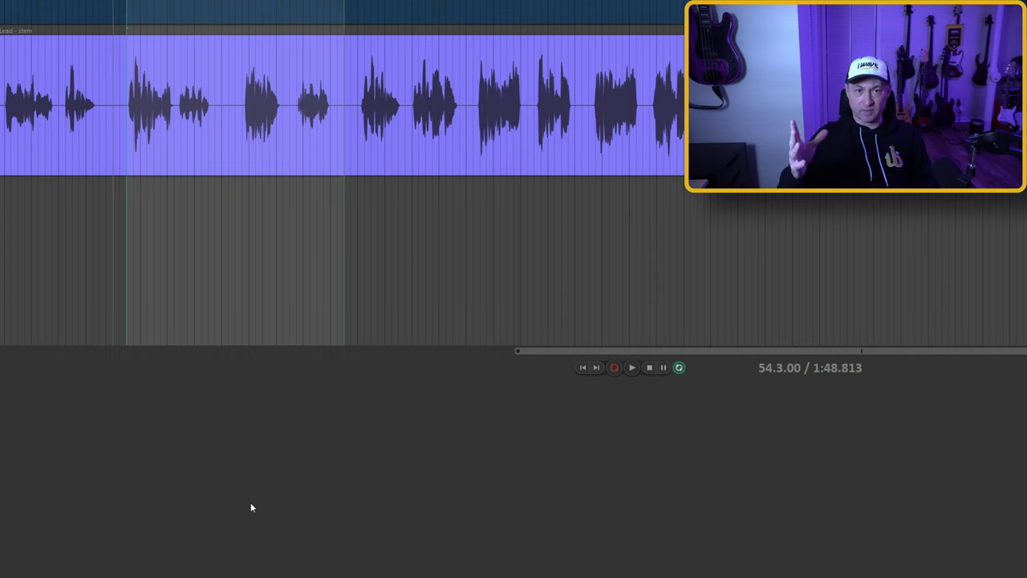
pyautogui.press('space')
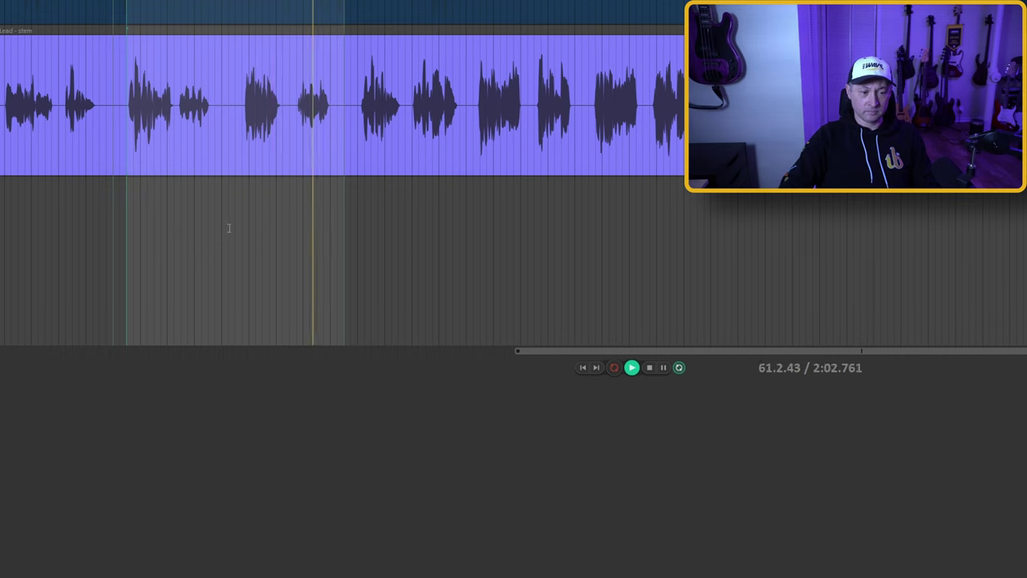
pyautogui.press('space')
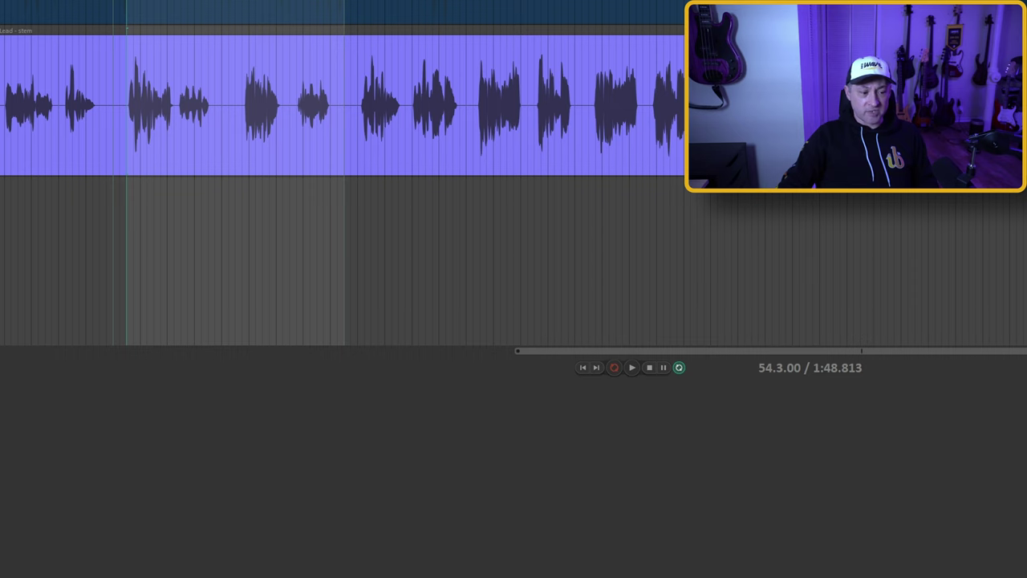
# - Add ReaComp to the L2 vocal track, reposition its window, and load the "stock - Modern Vocal" preset
pyautogui.press('f')
pyautogui.write('reacomp')
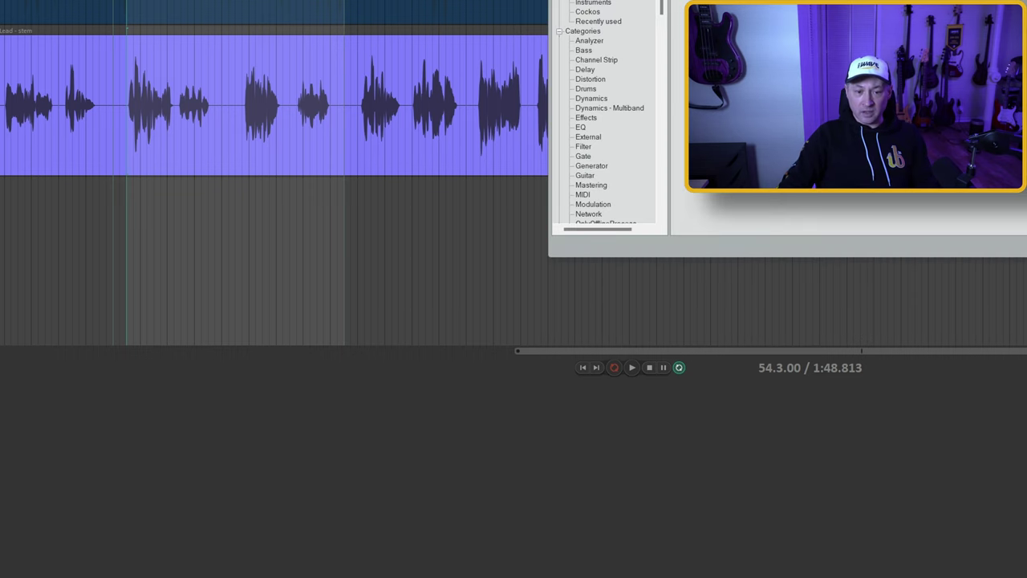
pyautogui.press('Return')
pyautogui.moveTo(722, 25); pyautogui.dragTo(283, 196)
pyautogui.click(282, 217)
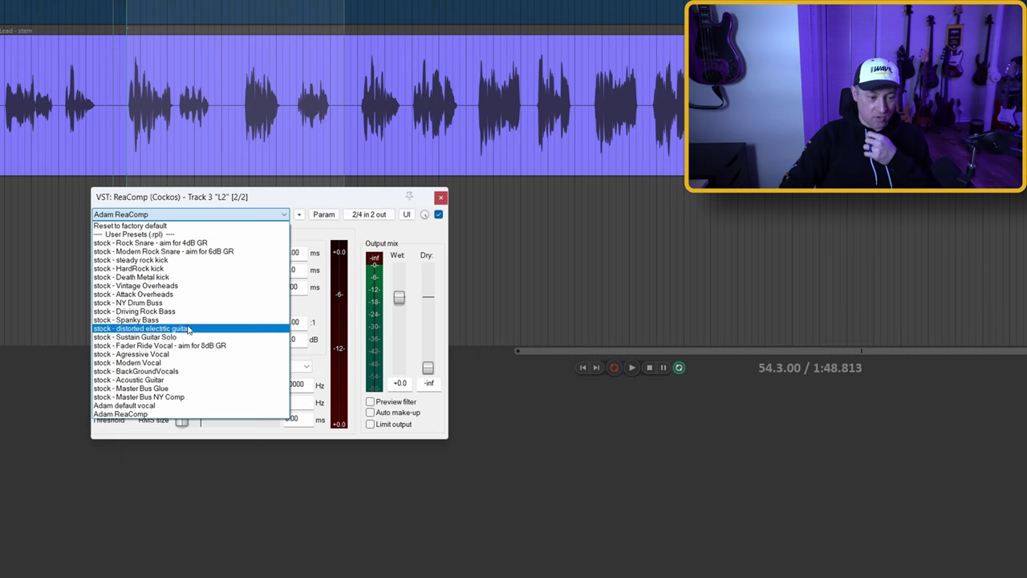
pyautogui.click(159, 365)
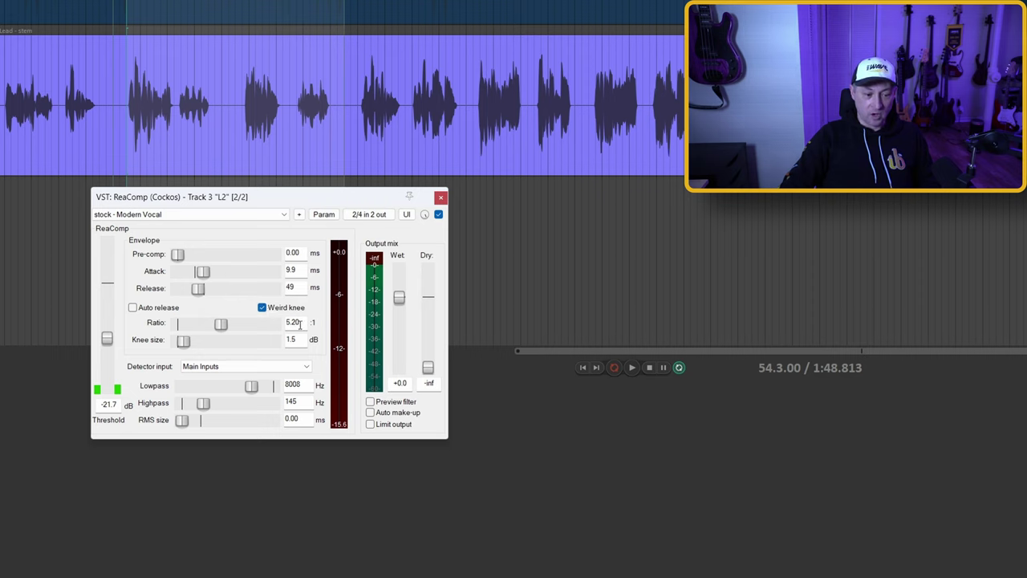
# - Set ReaComp's attack to 10 ms, release to 50 ms and ratio to 4:1, and disable Weird knee
pyautogui.doubleClick(291, 271)
pyautogui.write('10')
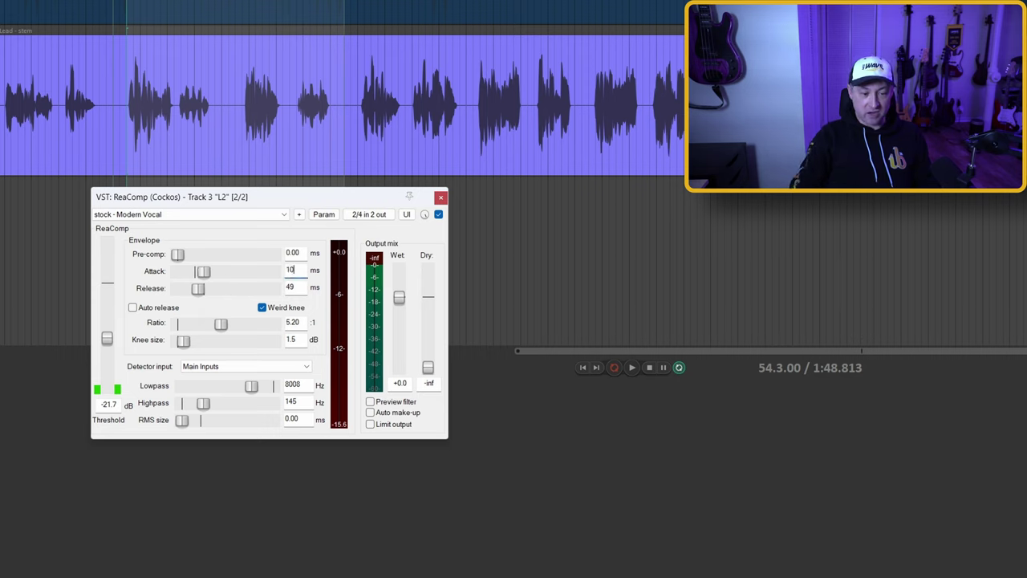
pyautogui.press('Tab')
pyautogui.write('50')
pyautogui.press('Tab')
pyautogui.press('Tab')
pyautogui.press('space')
pyautogui.press('Tab')
pyautogui.write('4')
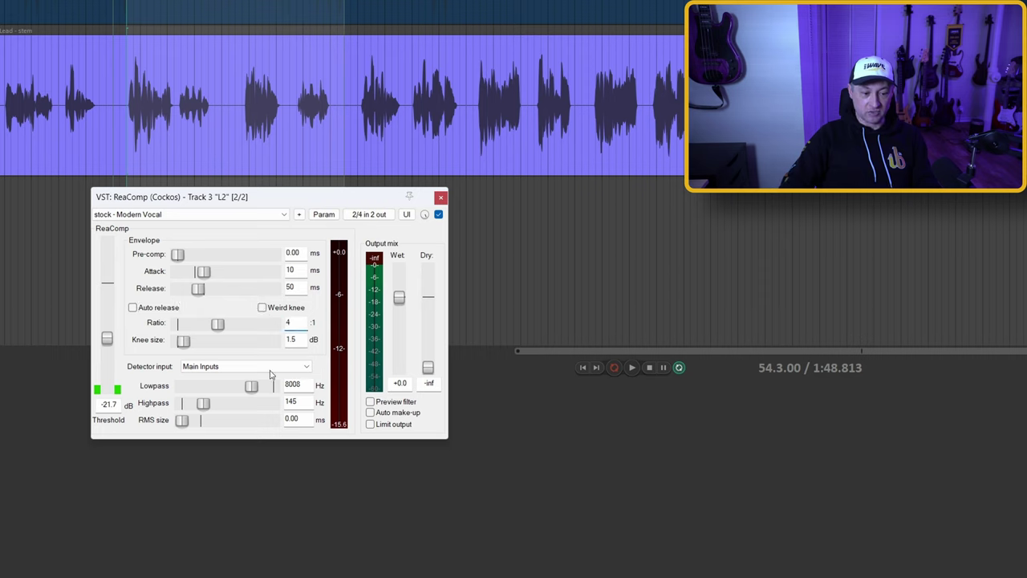
# - Set ReaComp's lowpass to 20000 Hz, highpass to 0 Hz and knee size to 0.0 dB
pyautogui.moveTo(252, 388); pyautogui.dragTo(331, 389)
pyautogui.moveTo(201, 404); pyautogui.dragTo(107, 400)
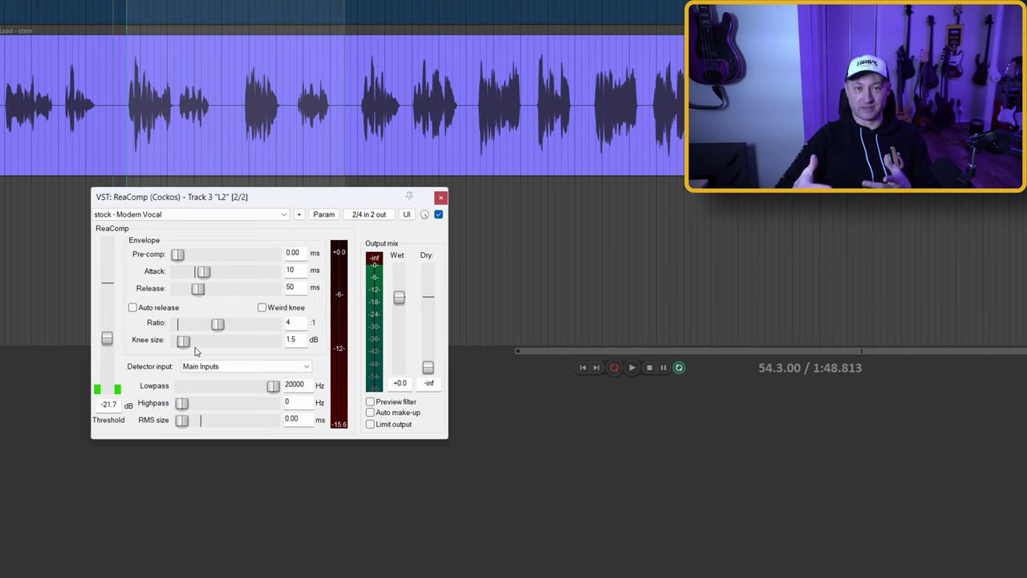
pyautogui.moveTo(184, 340); pyautogui.dragTo(26, 355)
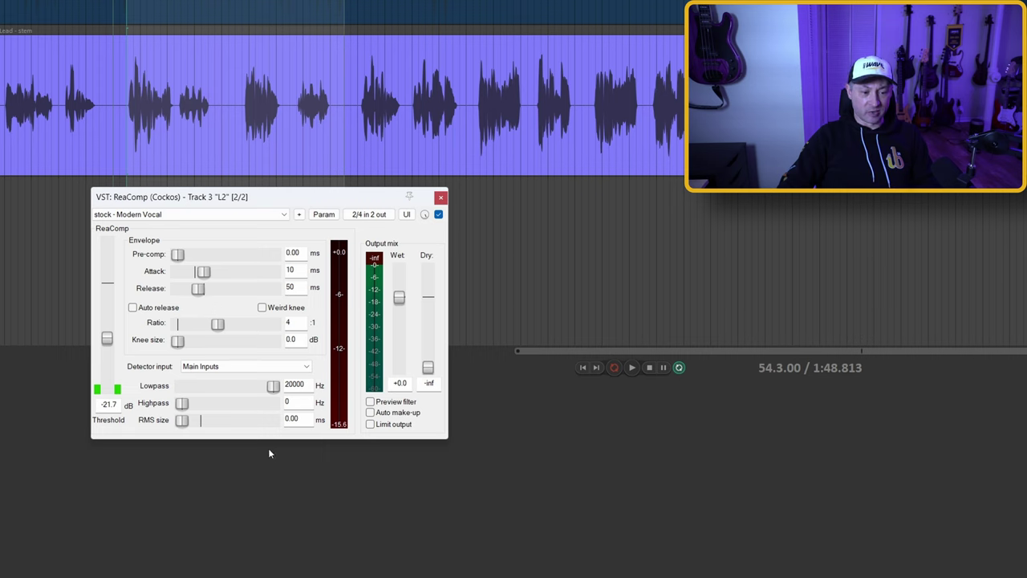
# - While auditioning the vocal, lower ReaComp's threshold to -43.1 dB and raise the wet output to +12.0 dB
pyautogui.press('space')
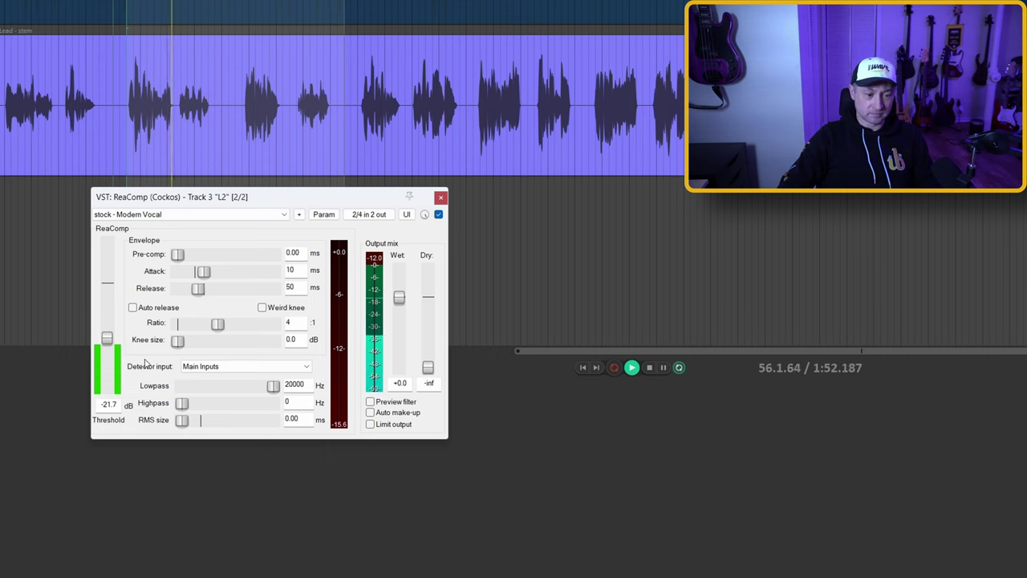
pyautogui.press('space')
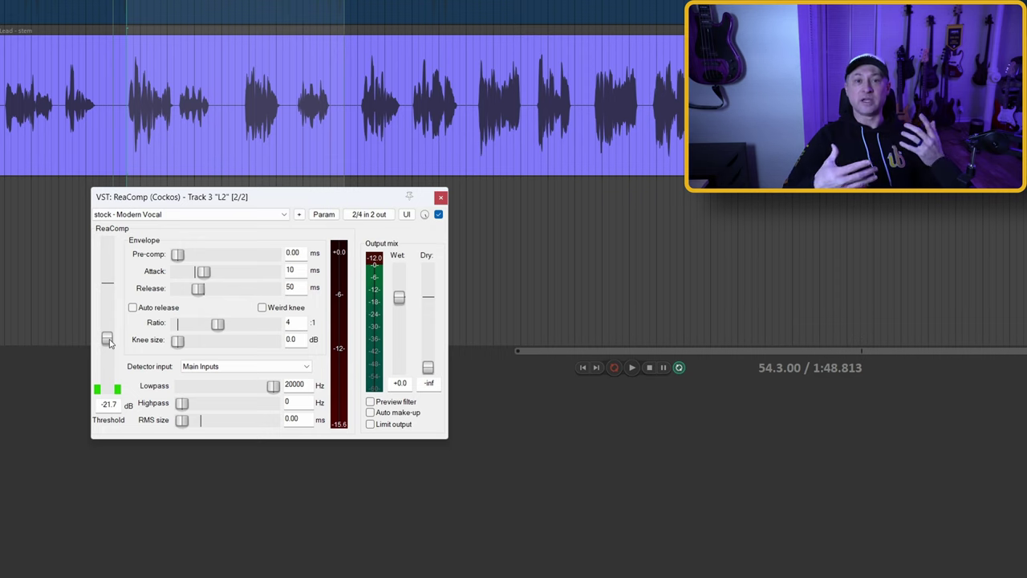
pyautogui.moveTo(110, 343); pyautogui.dragTo(110, 351)
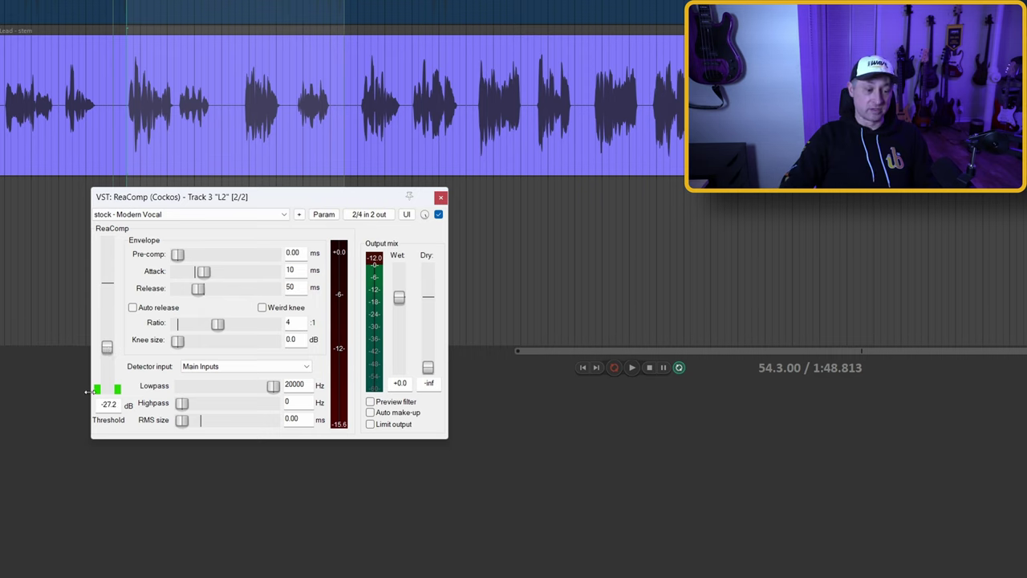
pyautogui.press('space')
pyautogui.moveTo(107, 347); pyautogui.dragTo(108, 366)
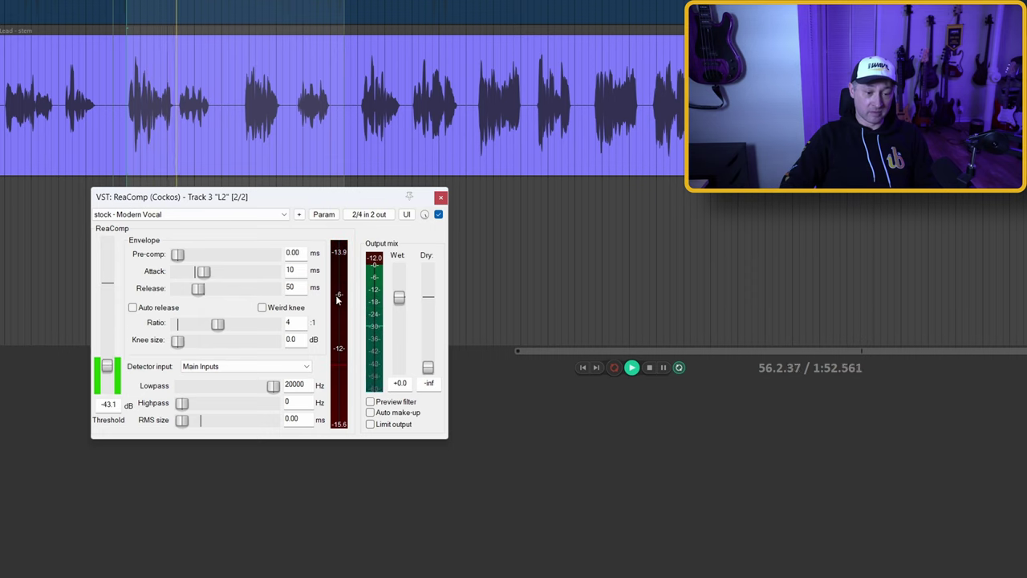
pyautogui.moveTo(399, 297); pyautogui.dragTo(399, 270)
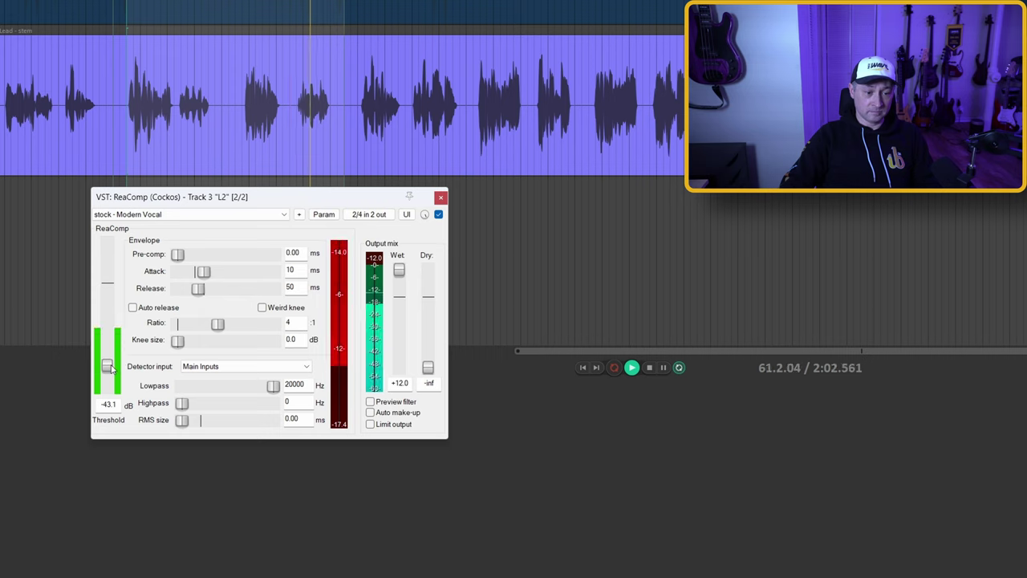
pyautogui.press('space')
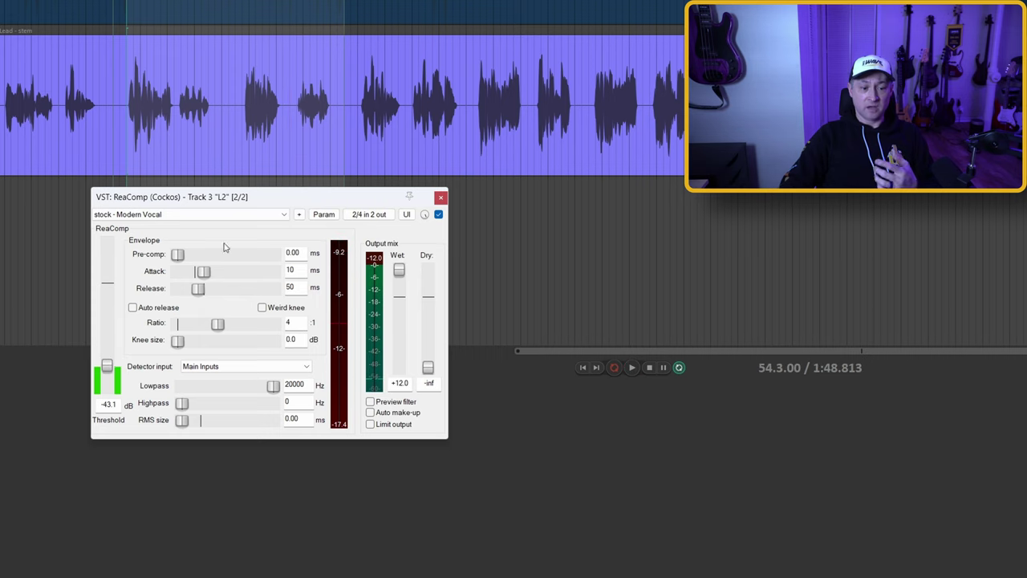
# - Play the vocal phrase from 60.4.00 with ReaComp bypassed, then again with it enabled
pyautogui.click(298, 138)
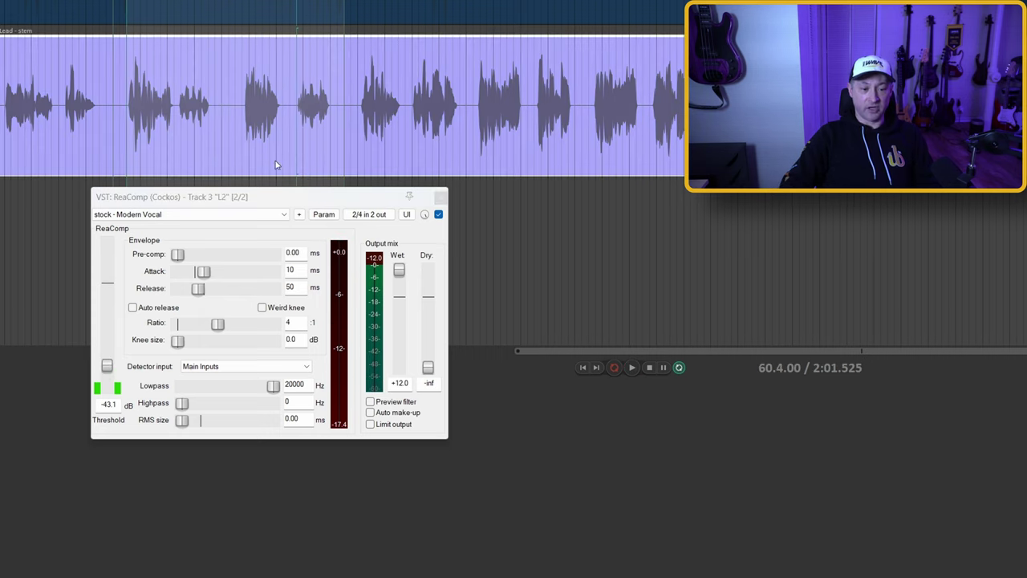
pyautogui.click(439, 215)
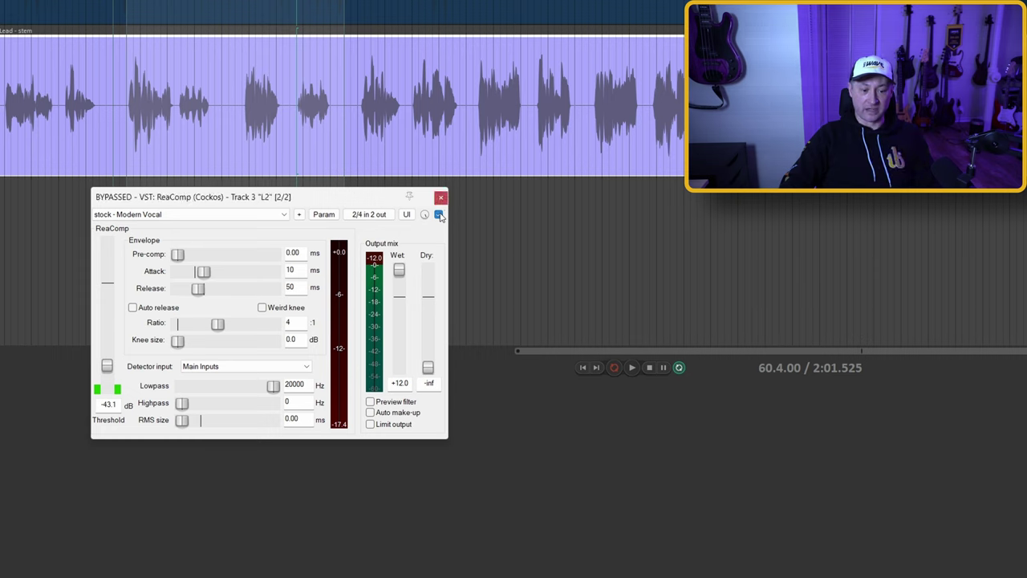
pyautogui.press('space')
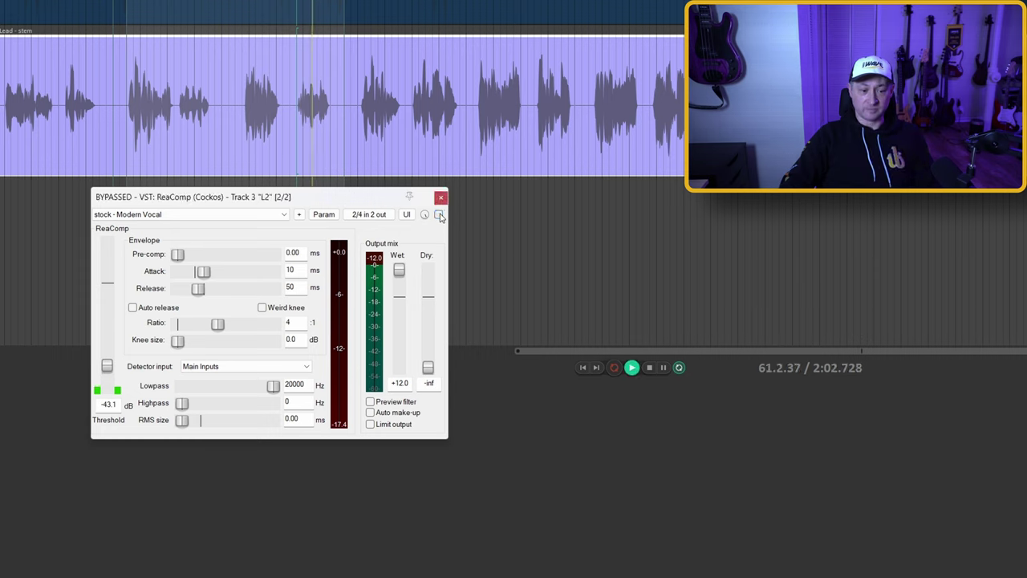
pyautogui.press('space')
pyautogui.click(439, 215)
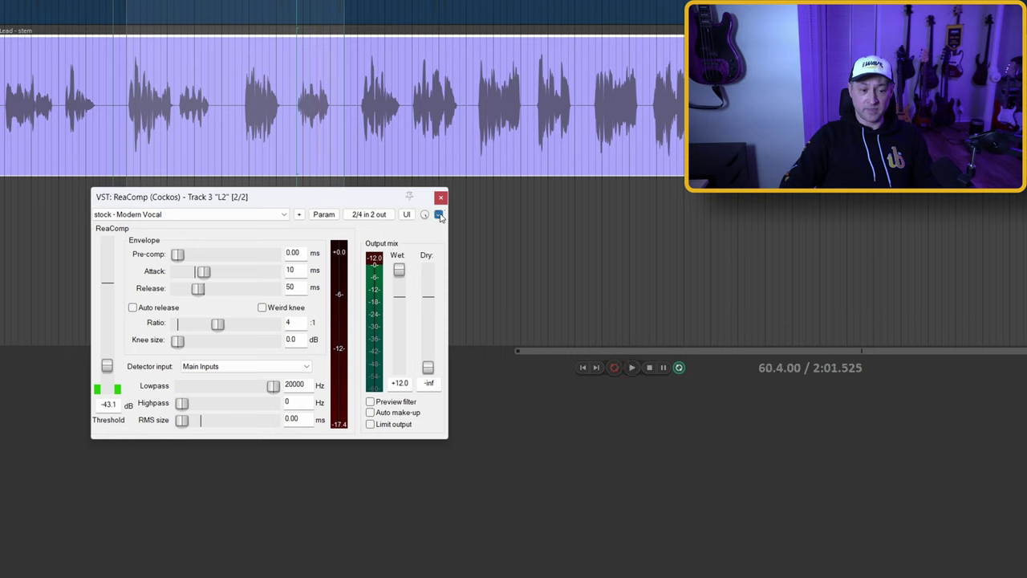
pyautogui.press('space')
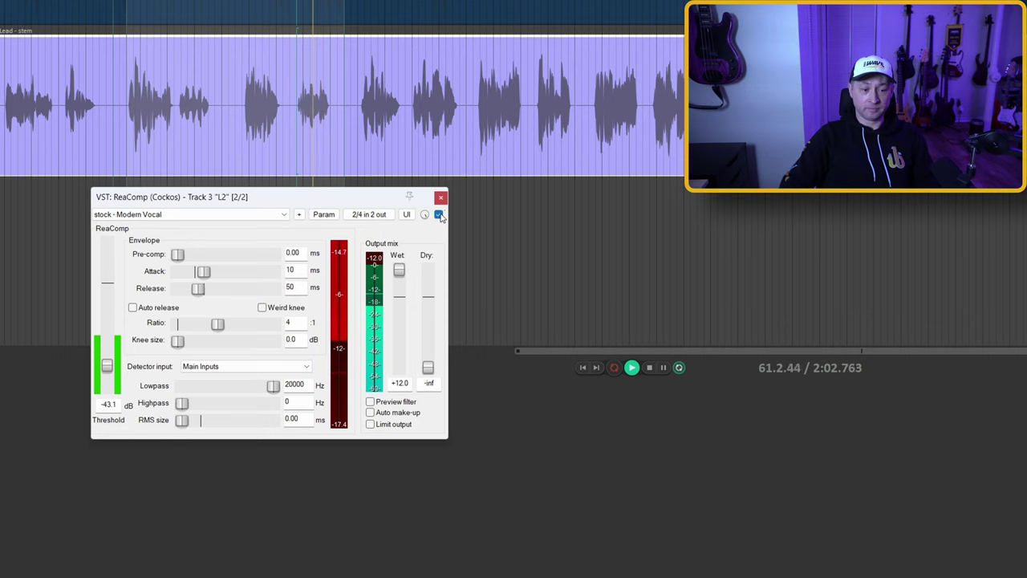
pyautogui.press('space')
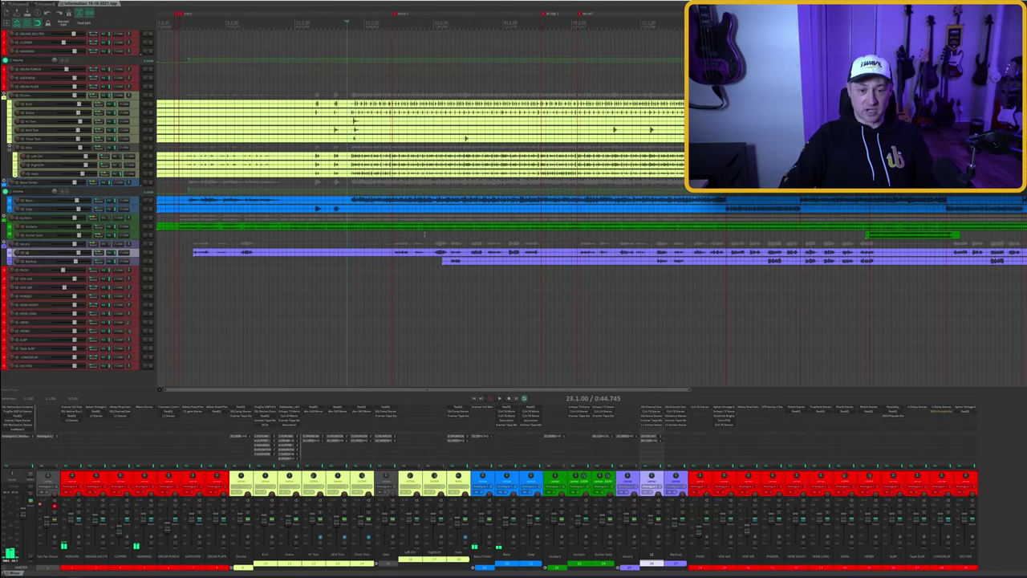
# - In the full song mix, solo the PDRUMS track and play the drums from 28.2.00
pyautogui.scroll(-2, 301, 302)
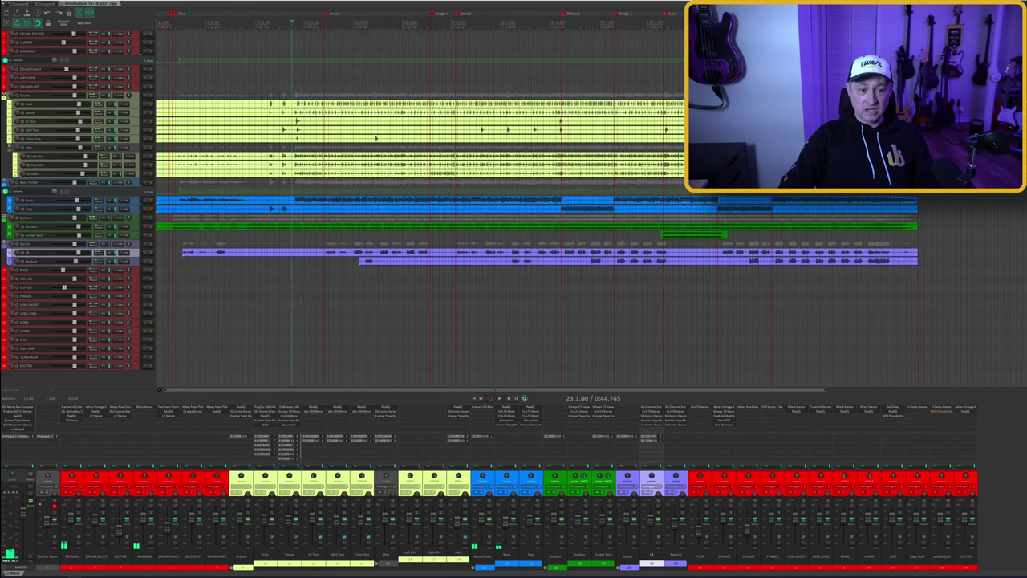
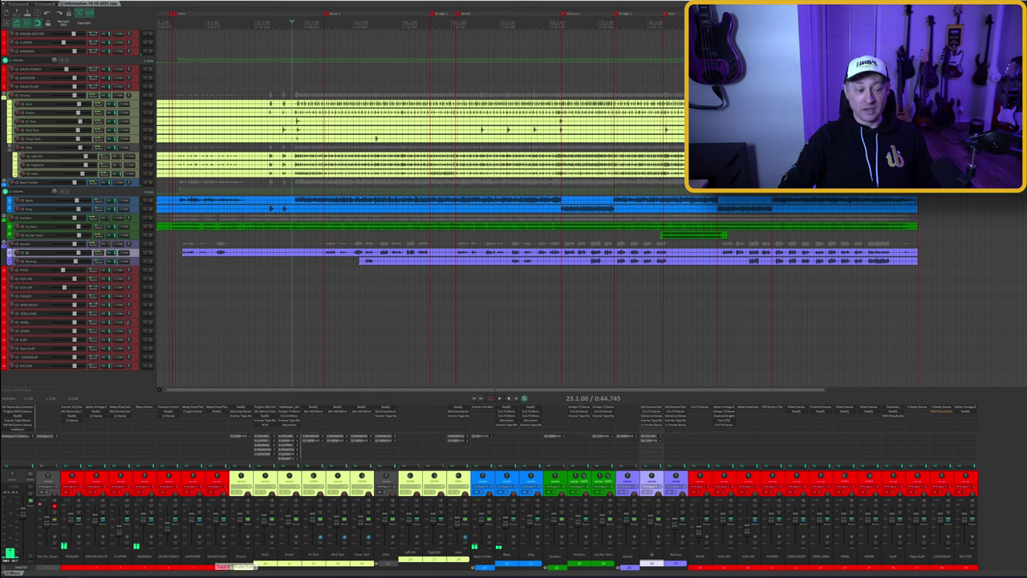
pyautogui.click(79, 514)
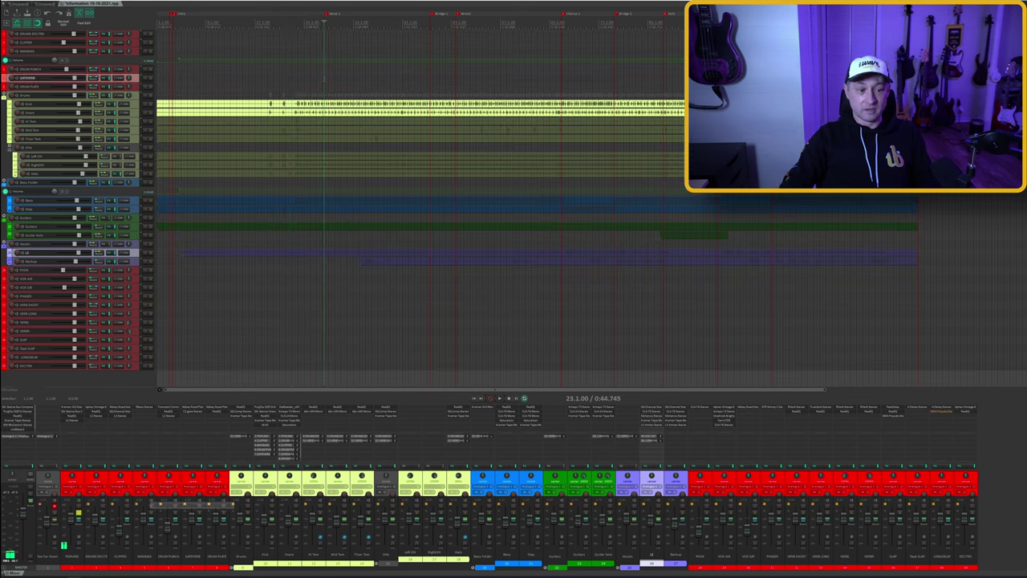
pyautogui.click(323, 83)
pyautogui.press('space')
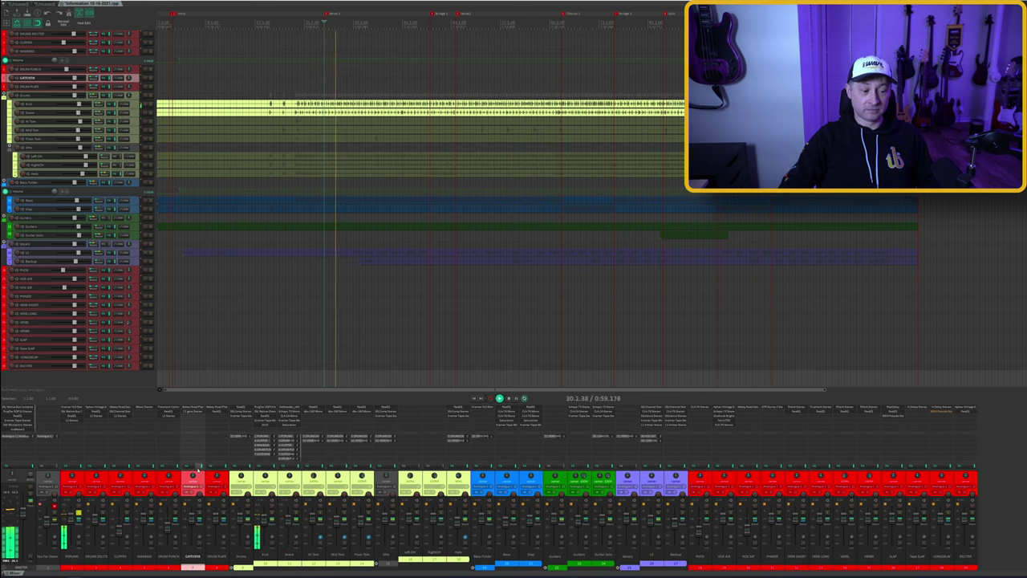
pyautogui.press('space')
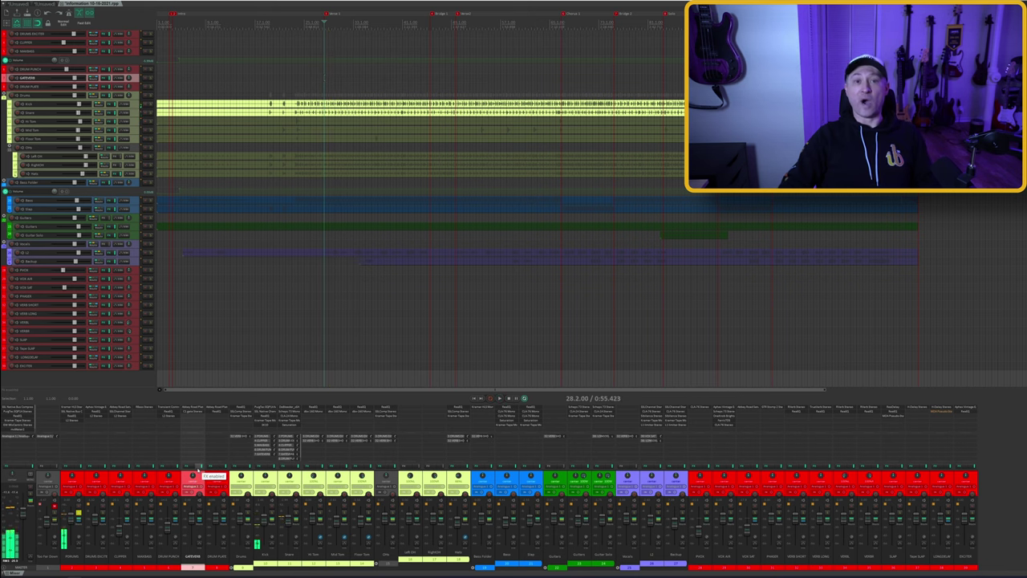
# - Examine the SSL Native Bus Compressor on PDRUMS during drum playback, then view the track's ReaEQ and close it
pyautogui.click(79, 414)
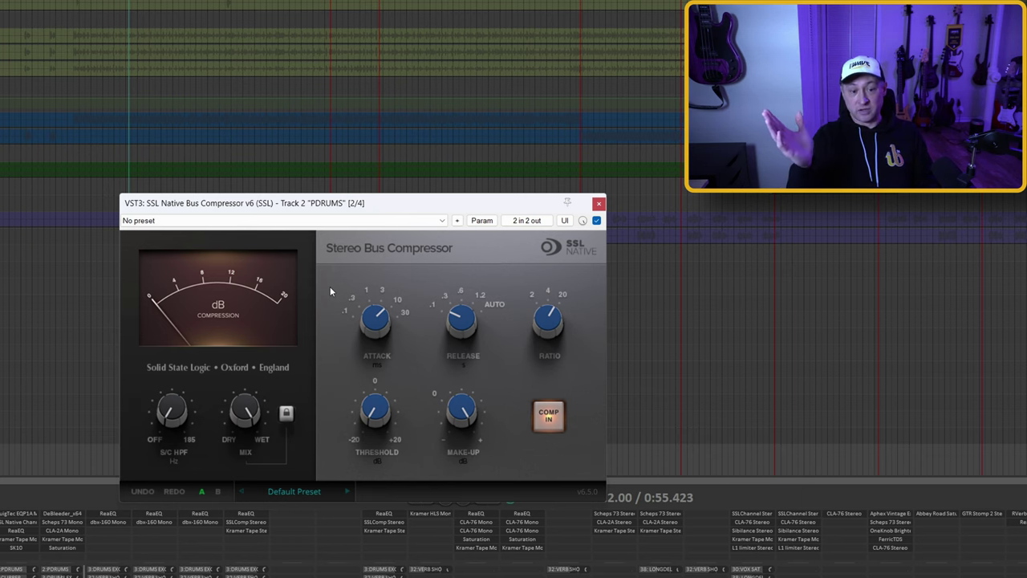
pyautogui.press('space')
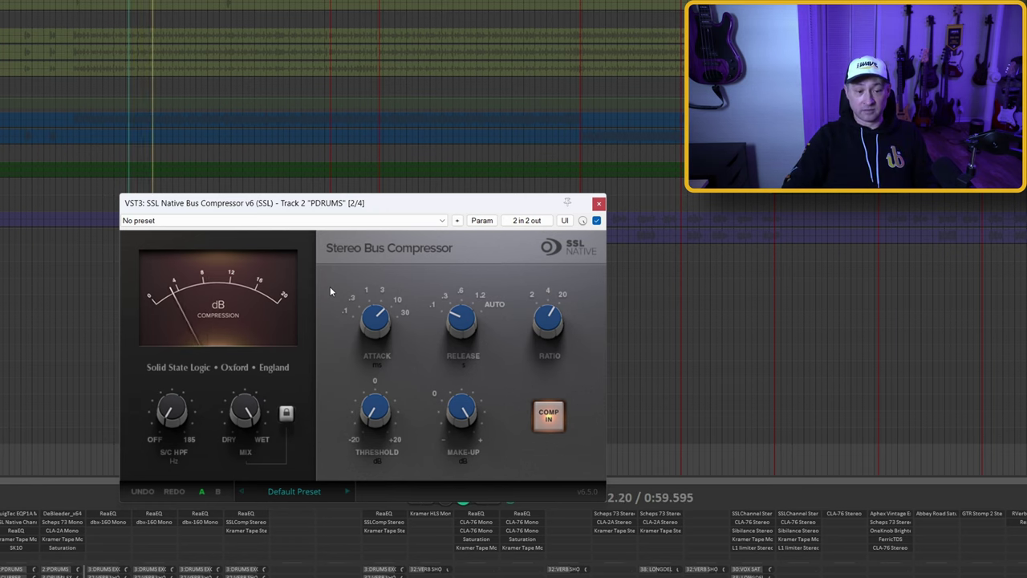
pyautogui.press('space')
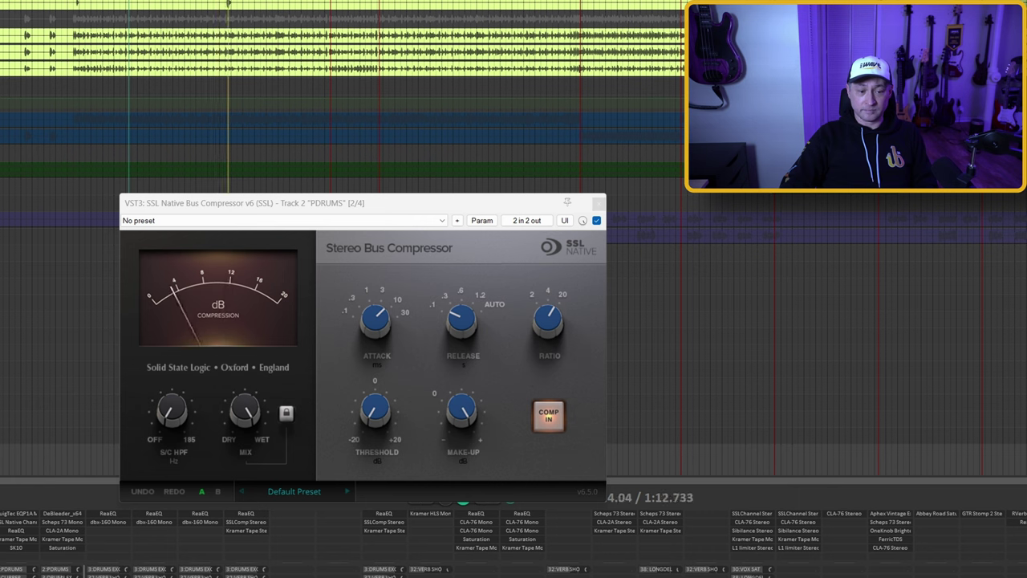
pyautogui.press('space')
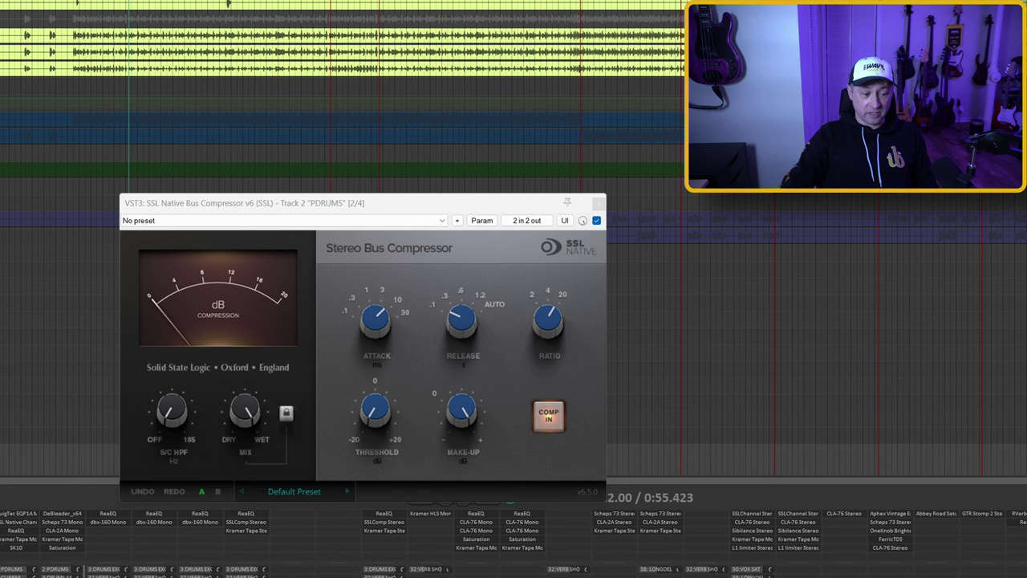
pyautogui.click(3, 531)
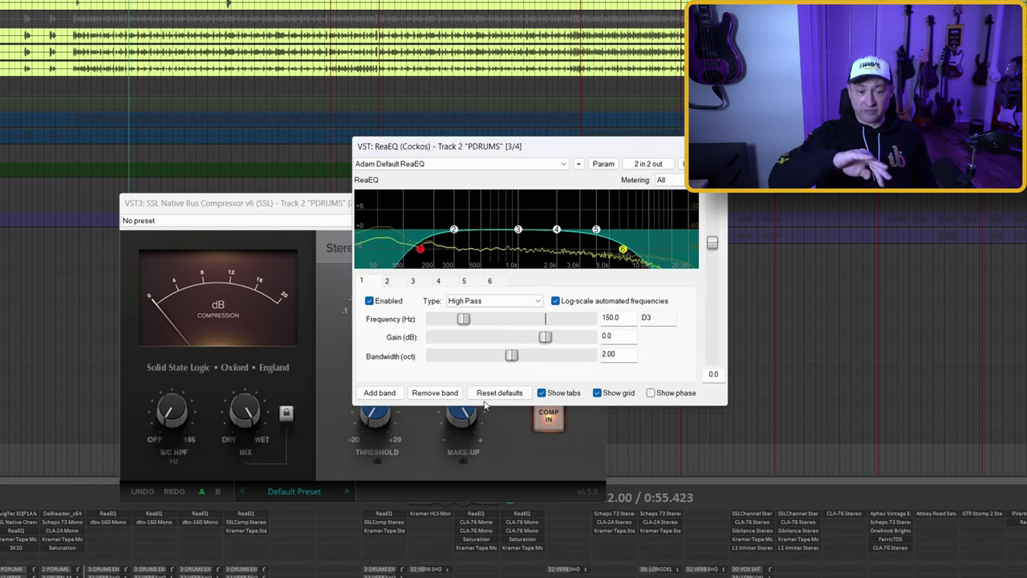
pyautogui.press('Escape')
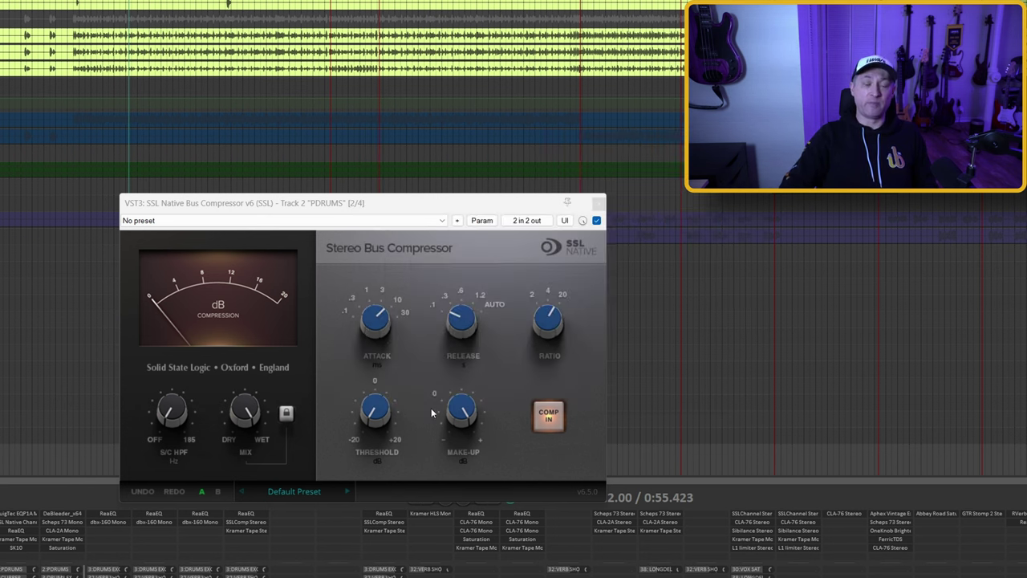